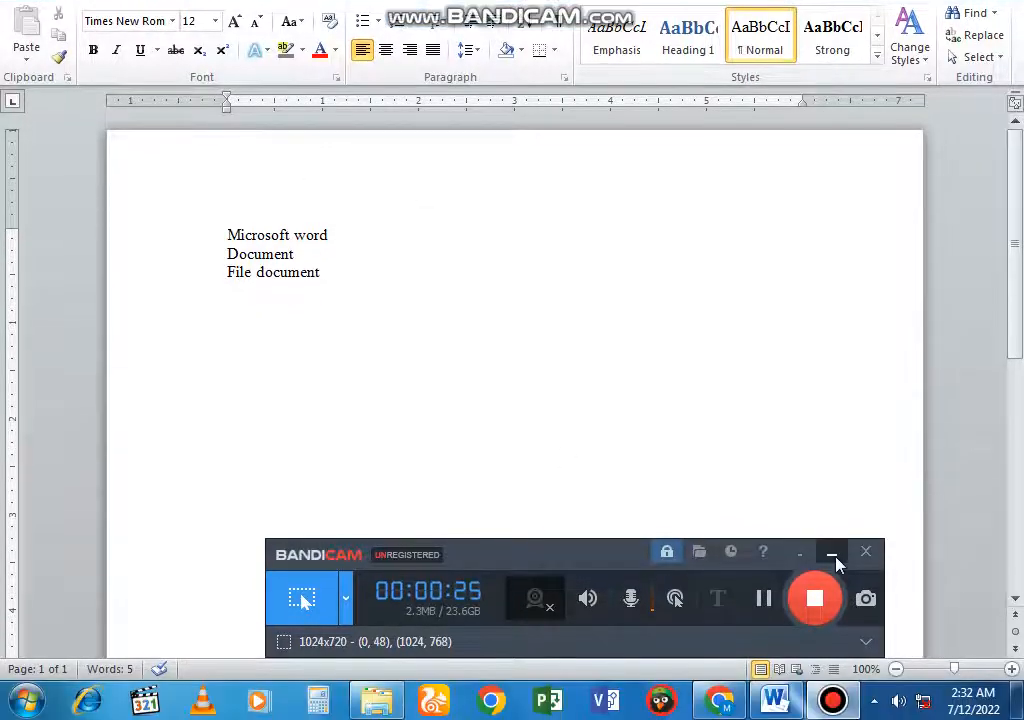
- Select the first line "Microsoft word" and preview larger font sizes for it
left_click(831, 600)
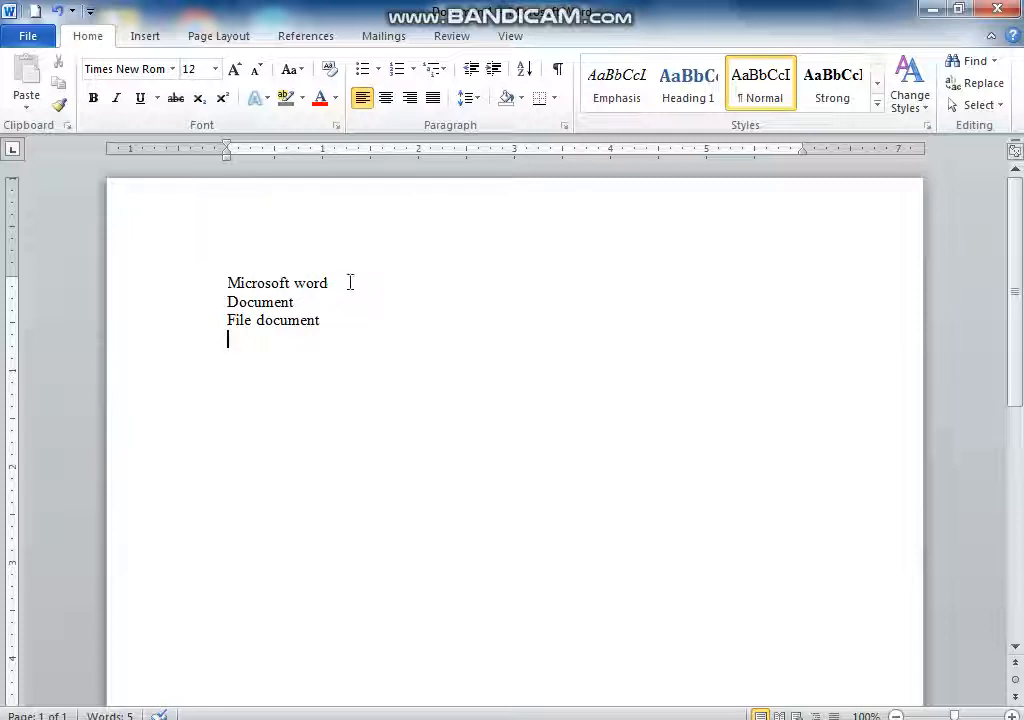
left_click_drag(347, 280, 219, 285)
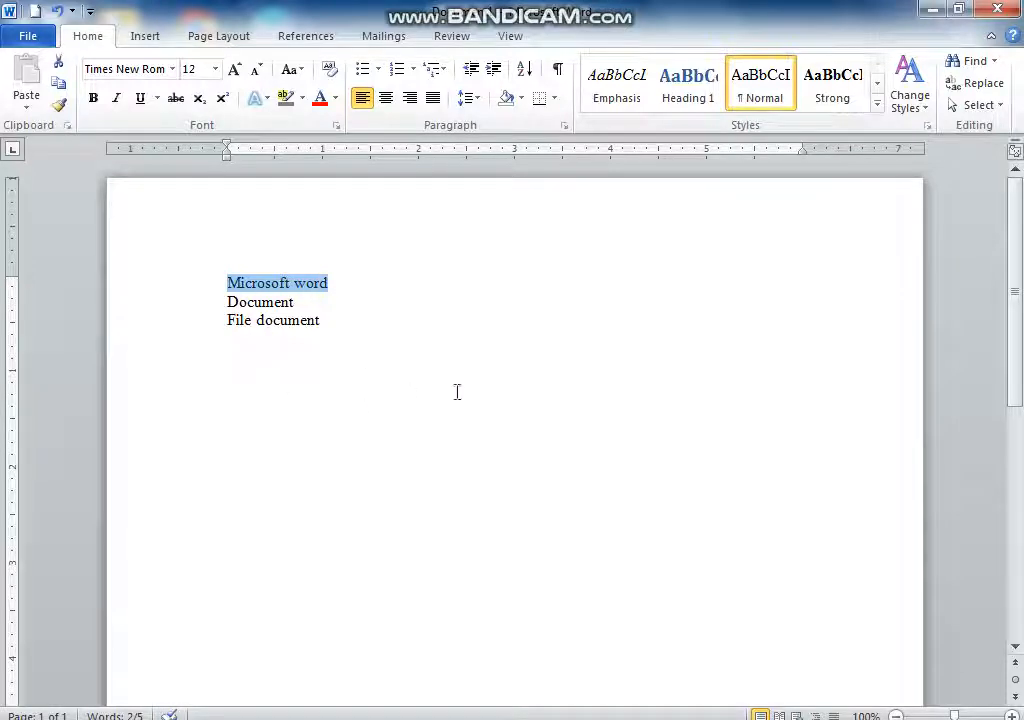
left_click(140, 98)
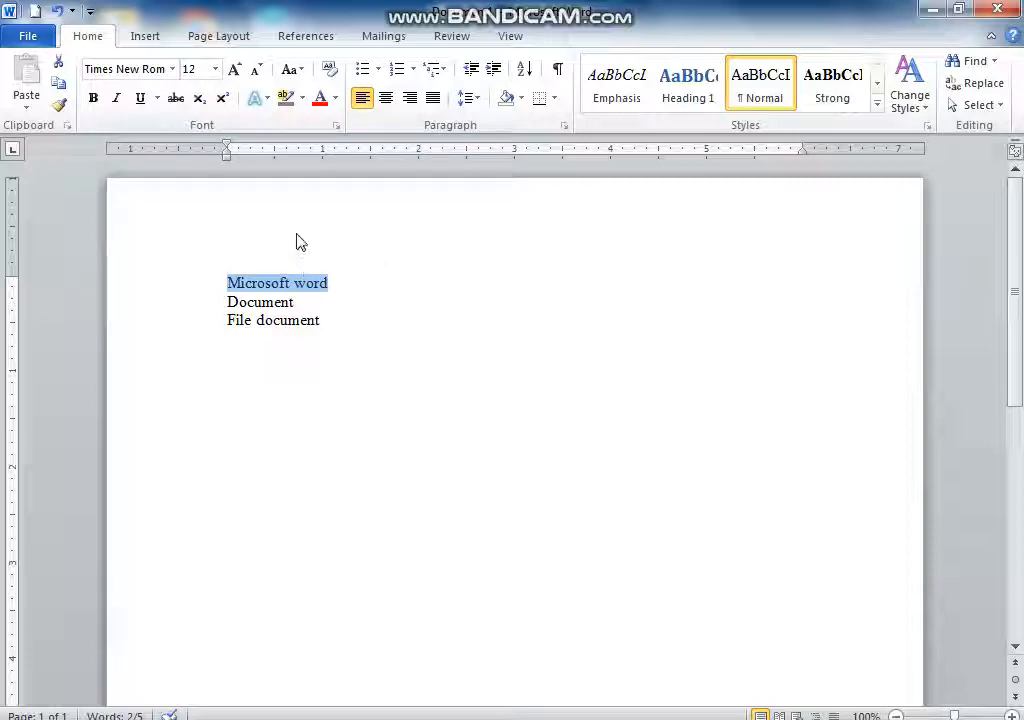
left_click(215, 70)
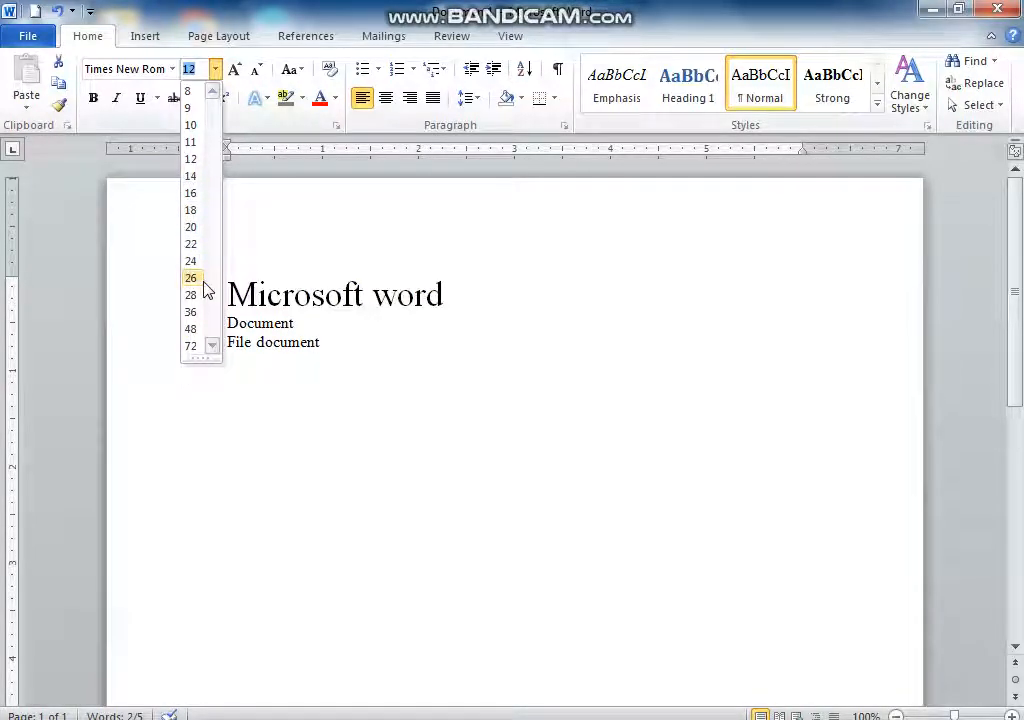
left_click(264, 203)
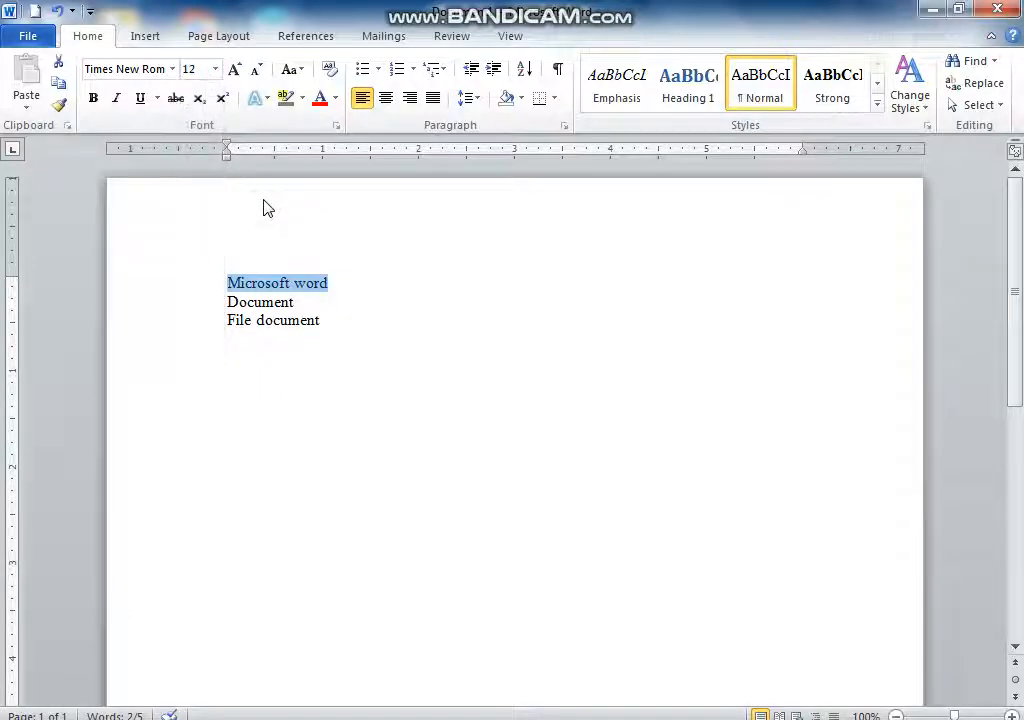
- Grow the font of the selected "Microsoft word" text in increments up to 72 pt
left_click(233, 71)
left_click(233, 71)
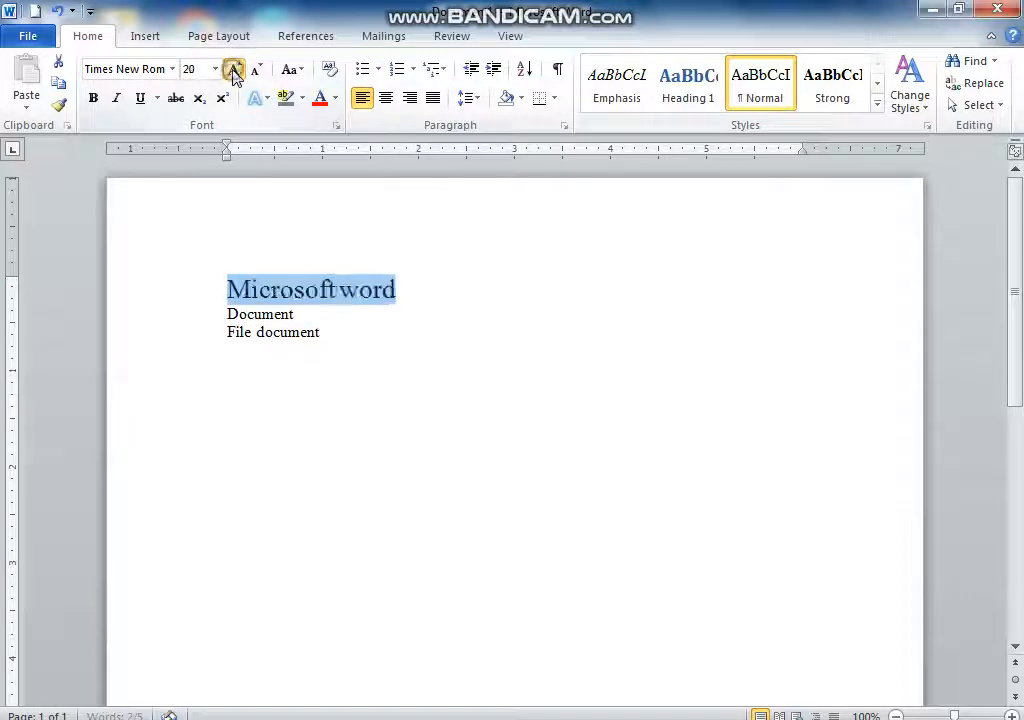
left_click(233, 71)
left_click(233, 71)
left_click(233, 71)
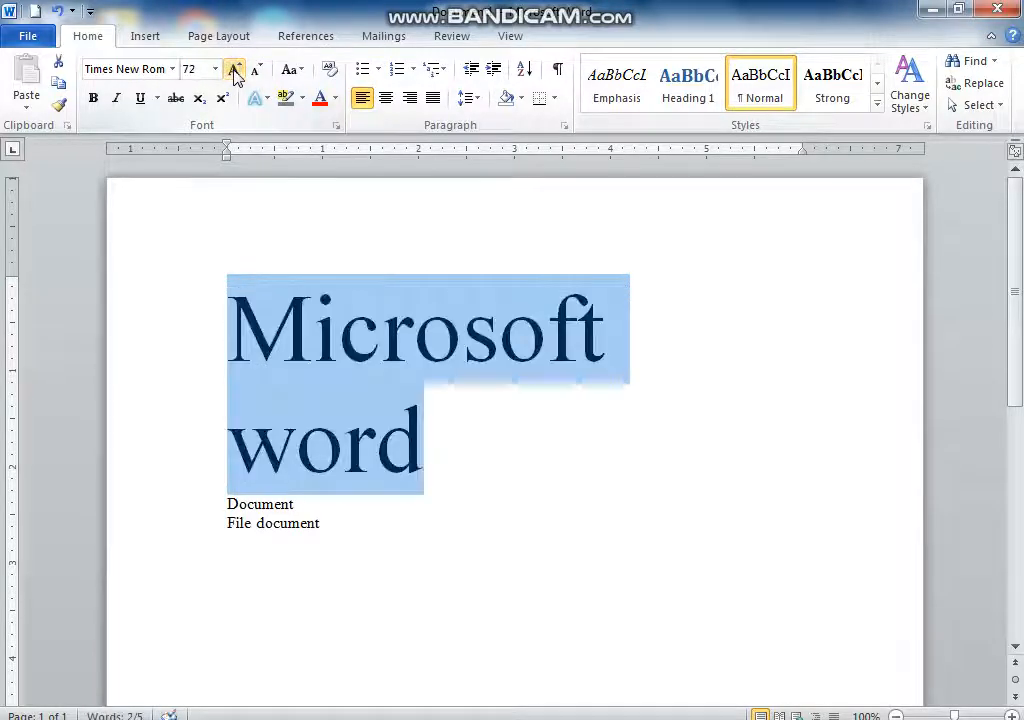
- Shrink the font of the selected "Microsoft word" text in increments down to 14 pt
left_click(259, 73)
left_click(259, 73)
left_click(259, 73)
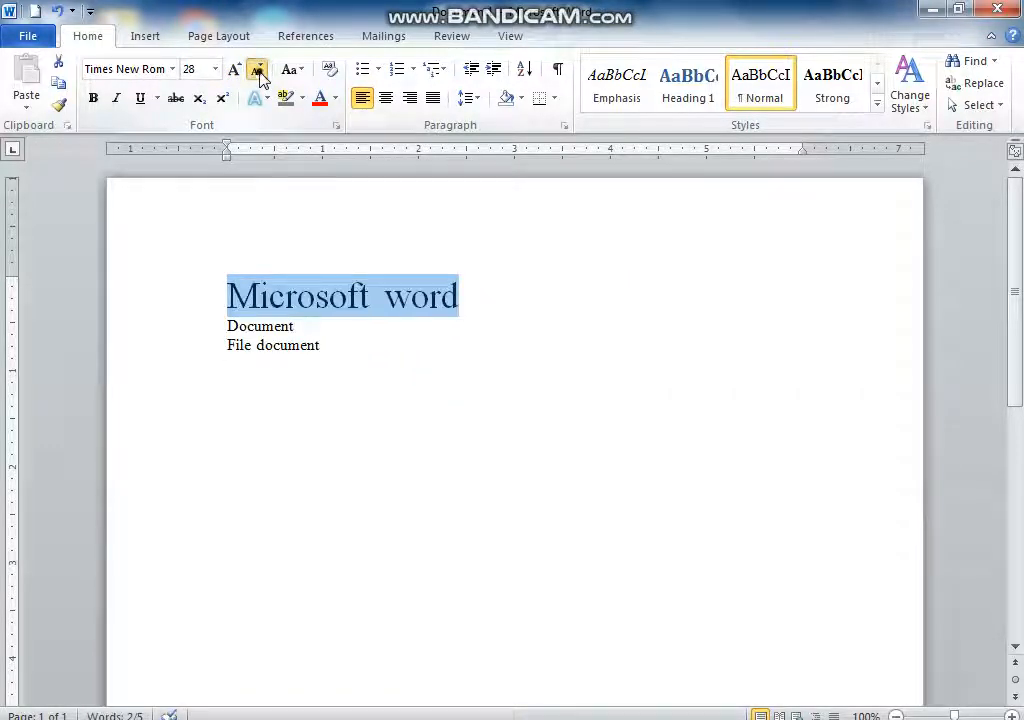
left_click(258, 71)
left_click(258, 71)
left_click(258, 71)
left_click(258, 71)
left_click(258, 71)
left_click(258, 71)
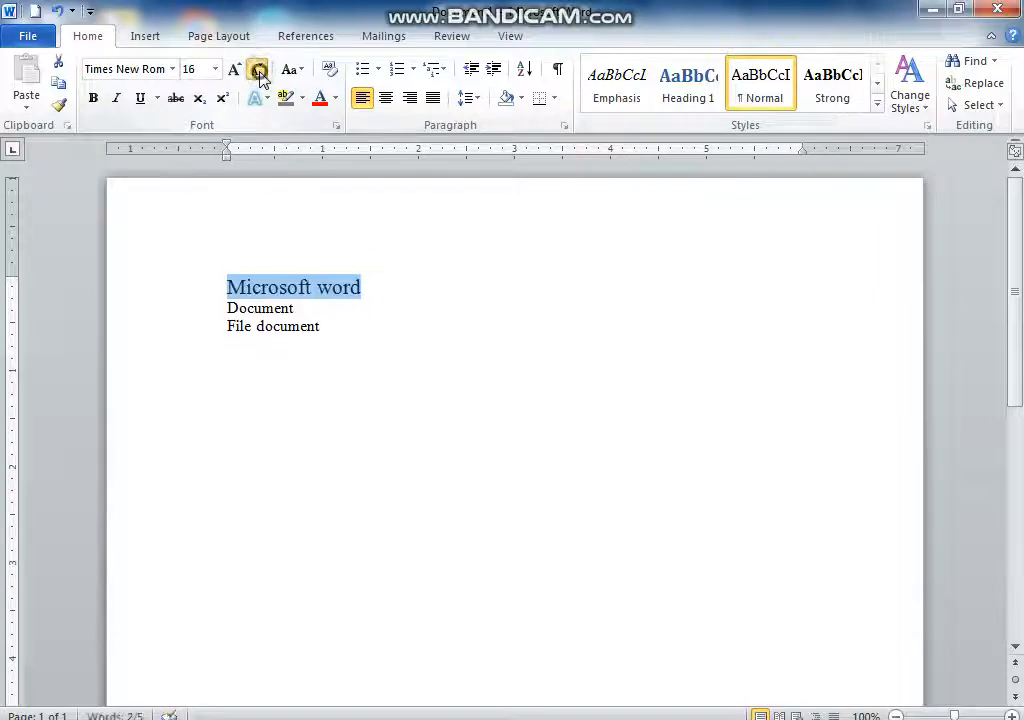
left_click(258, 71)
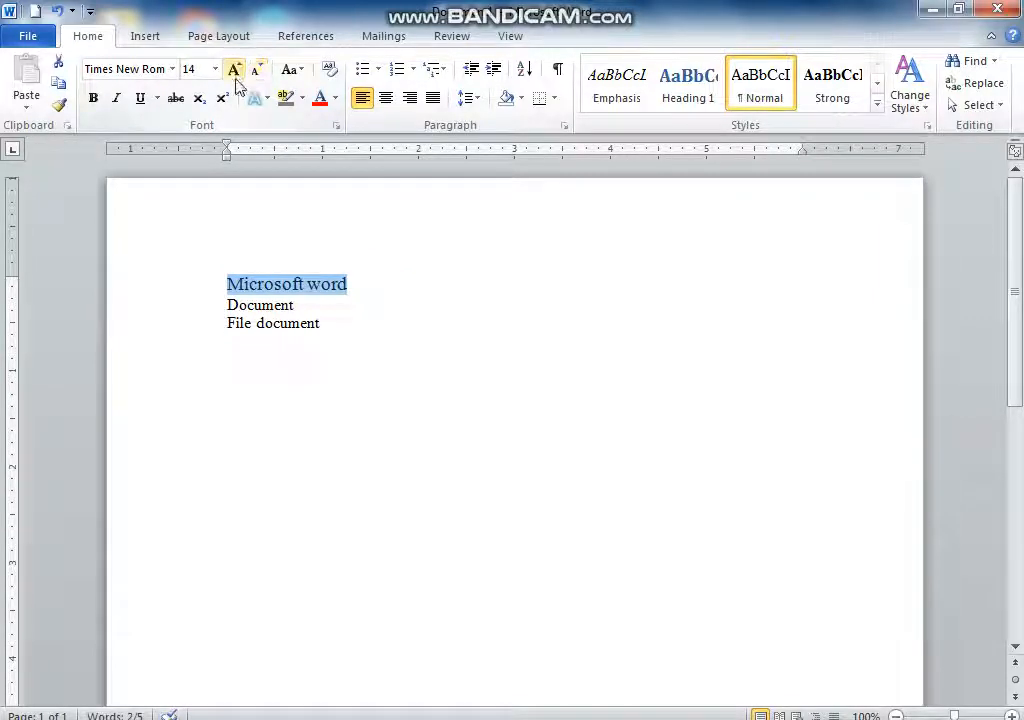
- Grow the font of the selected "Microsoft word" text in increments to 22 pt
left_click(233, 70)
left_click(233, 70)
left_click(233, 70)
left_click(233, 70)
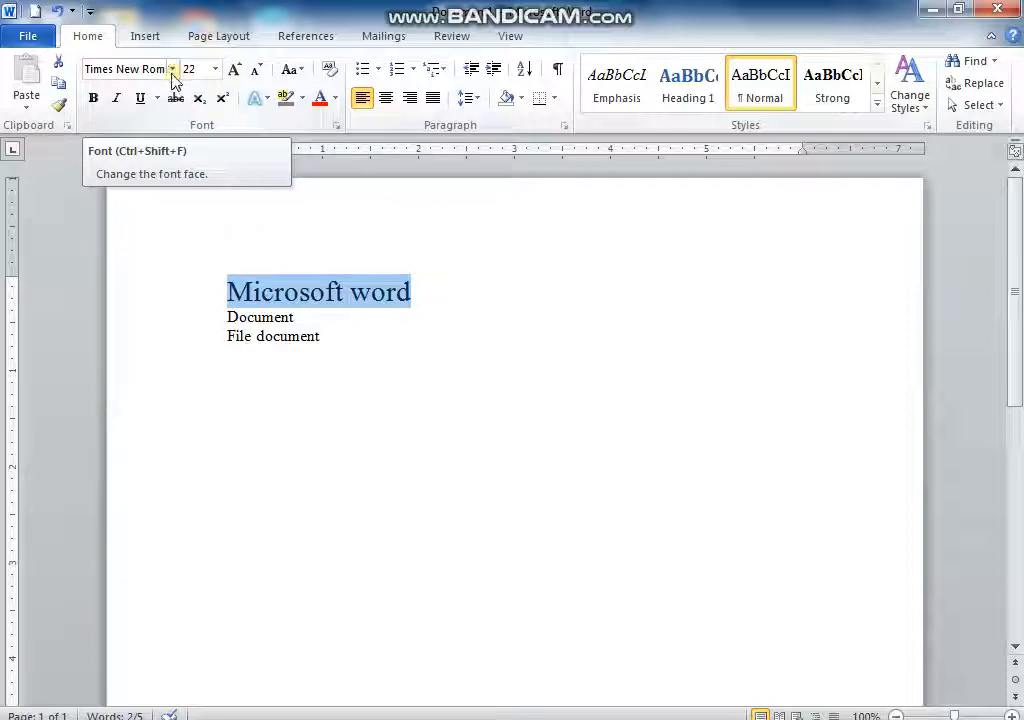
- Try the Wide Latin font on the selected "Microsoft word" text and undo the font change
left_click(171, 72)
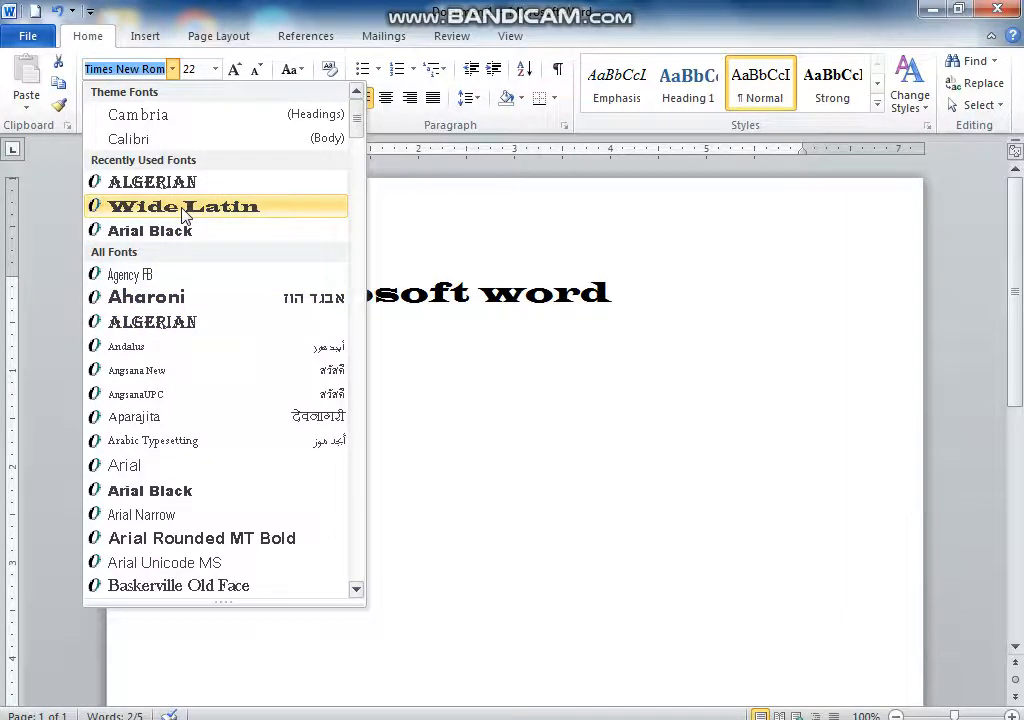
left_click(155, 212)
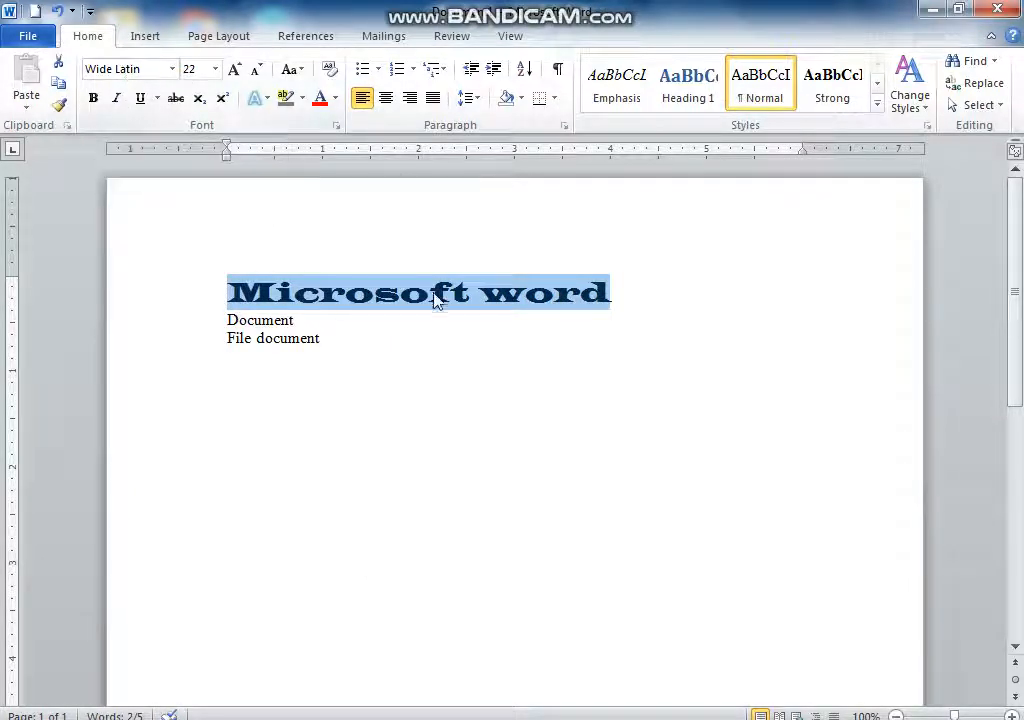
left_click(58, 11)
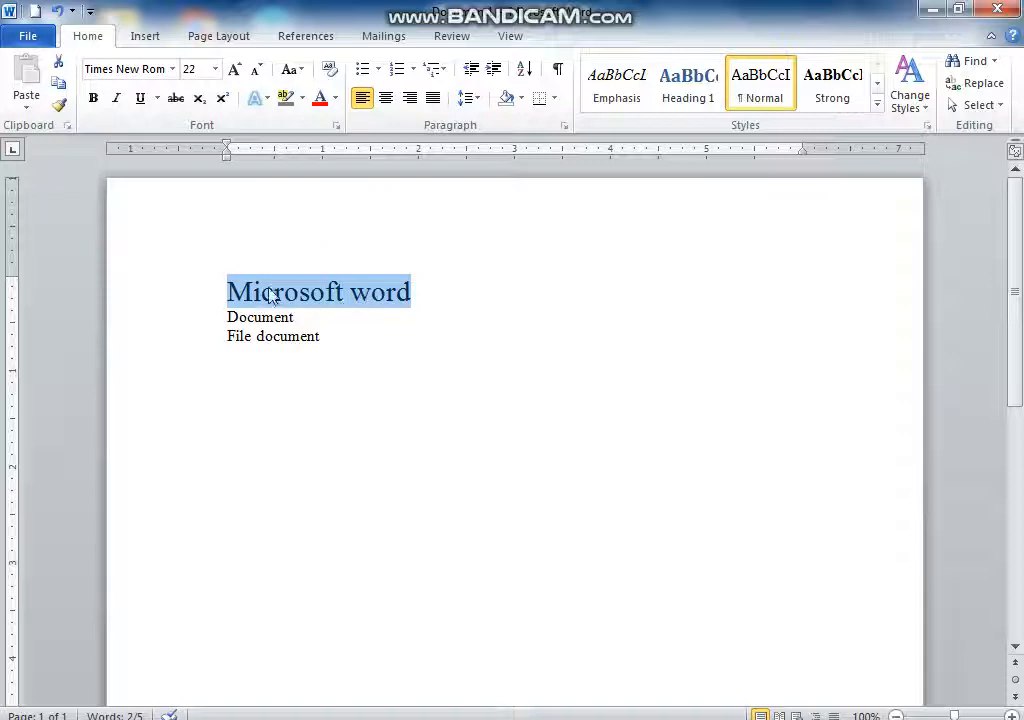
- Make the "Microsoft word" line bold, italic and underlined, and deselect it
left_click(94, 98)
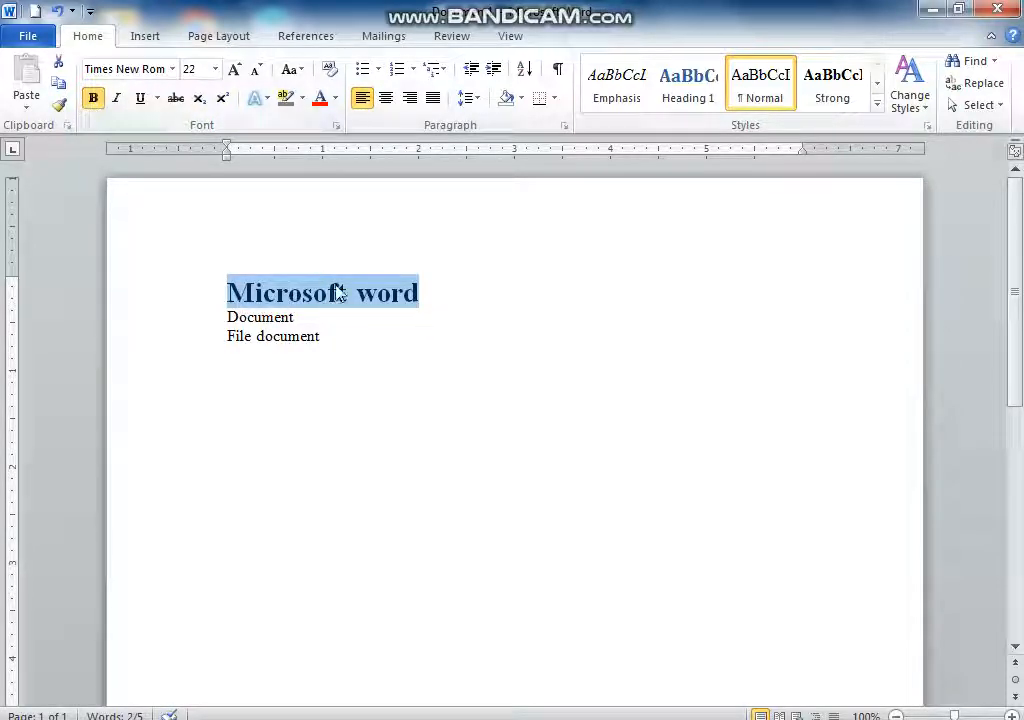
left_click(118, 100)
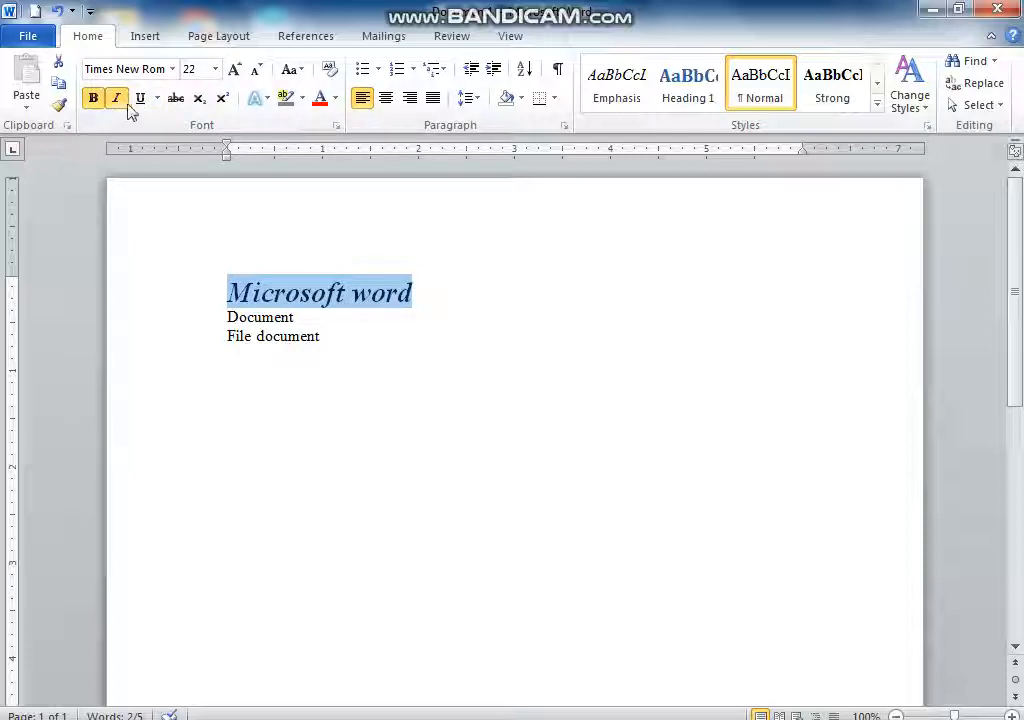
left_click(140, 98)
left_click(429, 309)
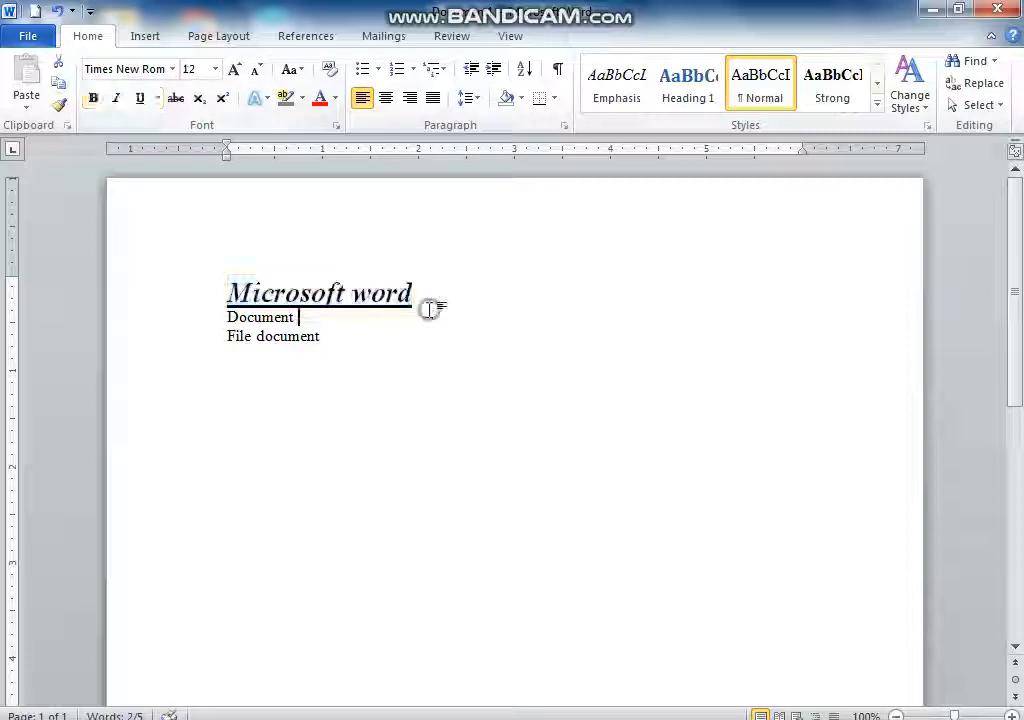
- Remove the underline, italic and bold formatting from the "Microsoft word" line
left_click_drag(446, 299, 142, 190)
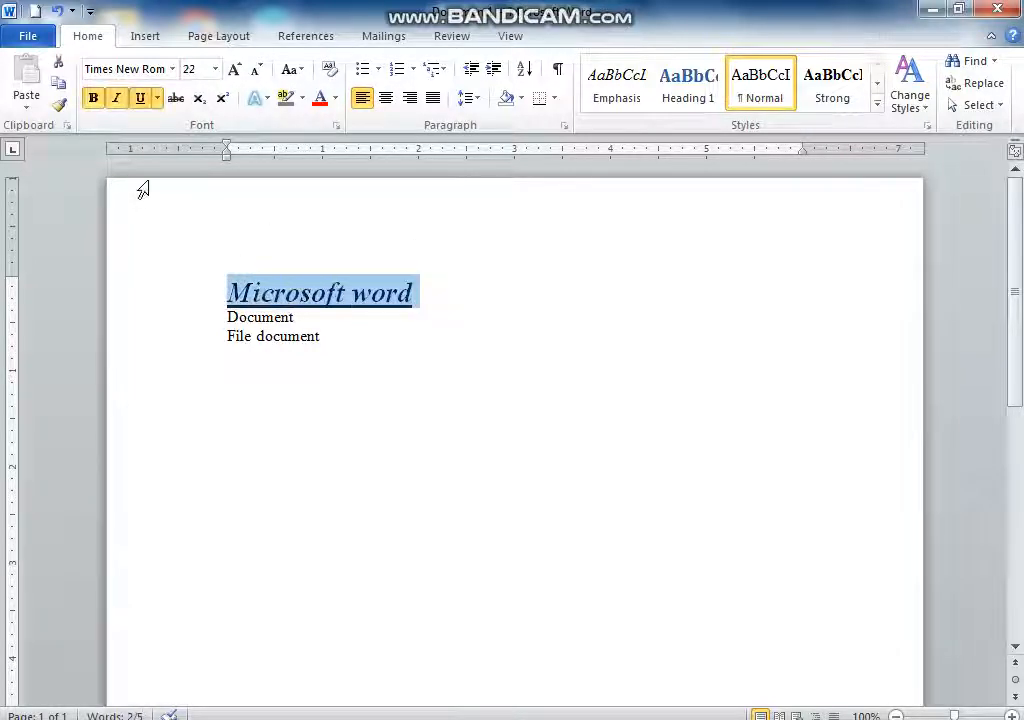
left_click(138, 98)
left_click(118, 99)
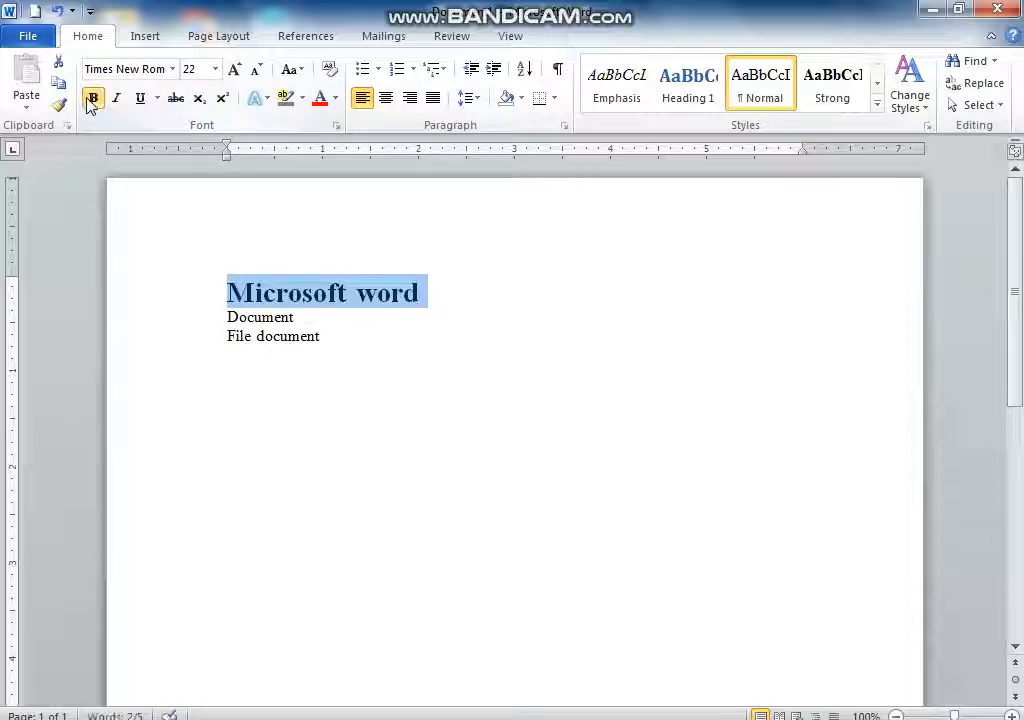
left_click(90, 100)
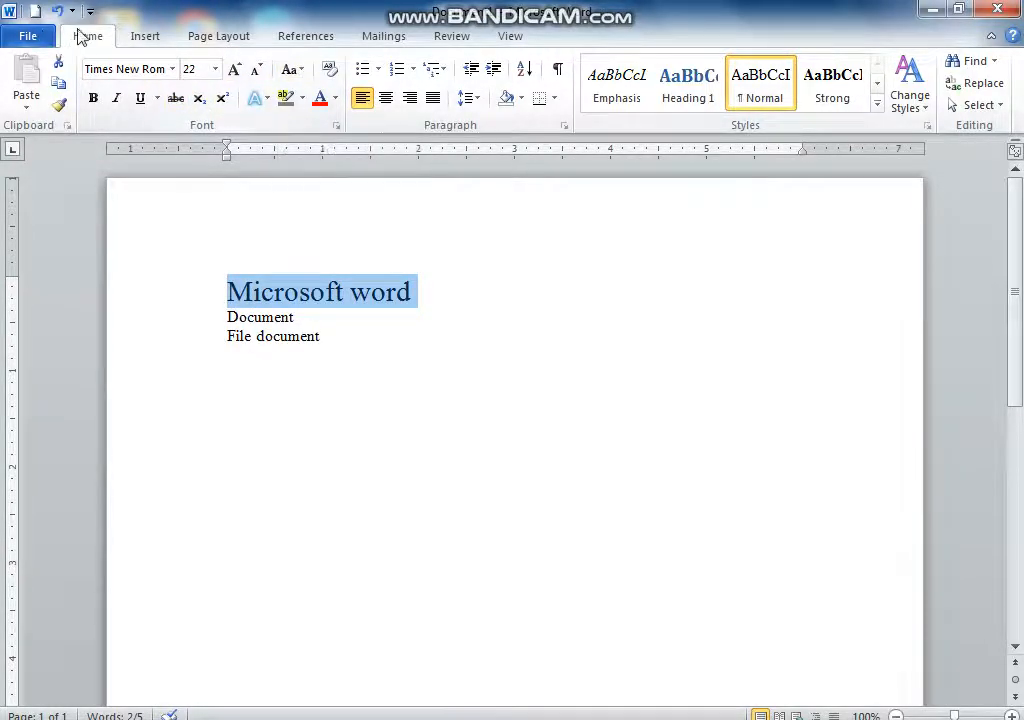
- Undo the bold, italic and underline changes and the last font size increase, returning "Microsoft word" to 20 pt
key("ctrl+b")
key("ctrl+i")
key("ctrl+u")
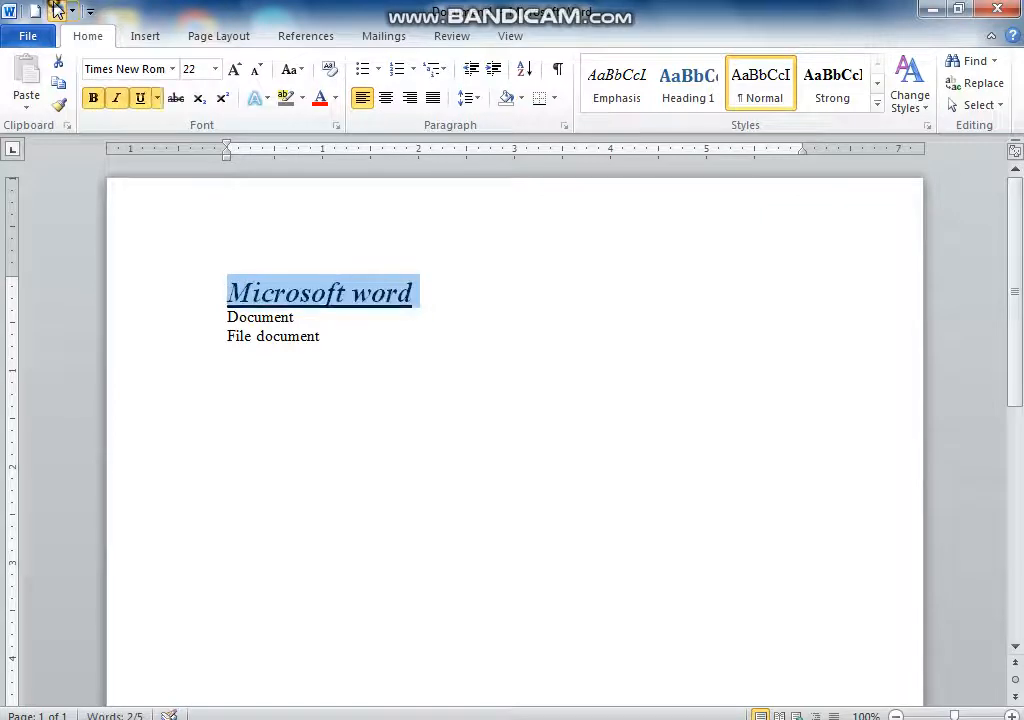
key("ctrl+u")
key("ctrl+b")
key("ctrl+i")
key("ctrl+b")
key("ctrl+b")
key("ctrl+shift+less")
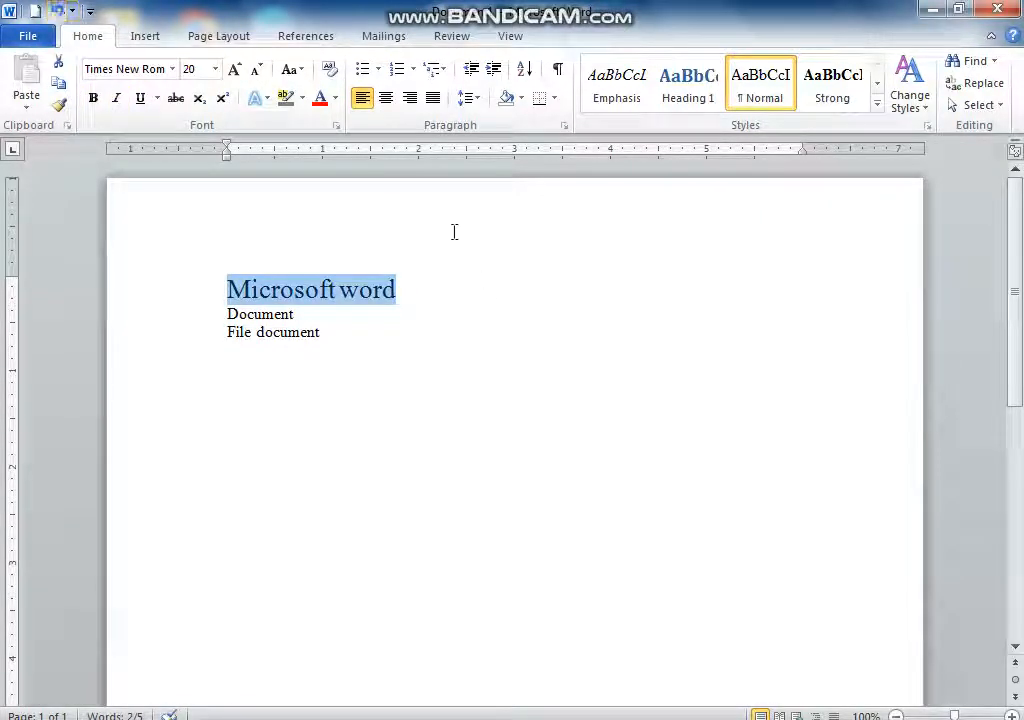
- Apply Sentence case to the selected "Microsoft word" text, followed by lowercase
left_click(302, 74)
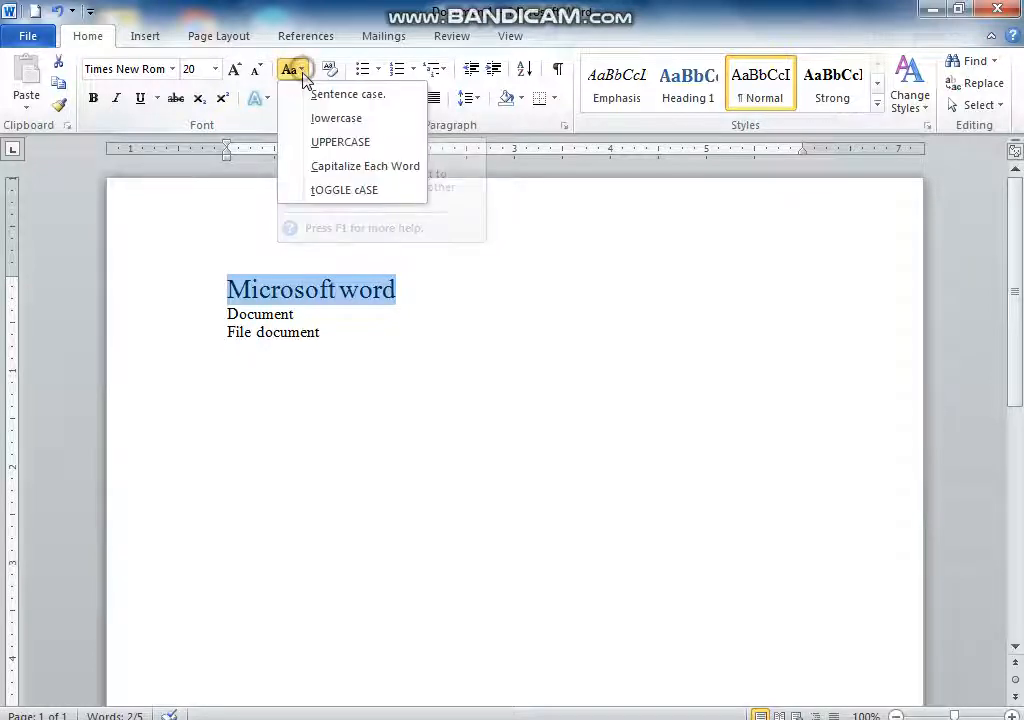
left_click(348, 98)
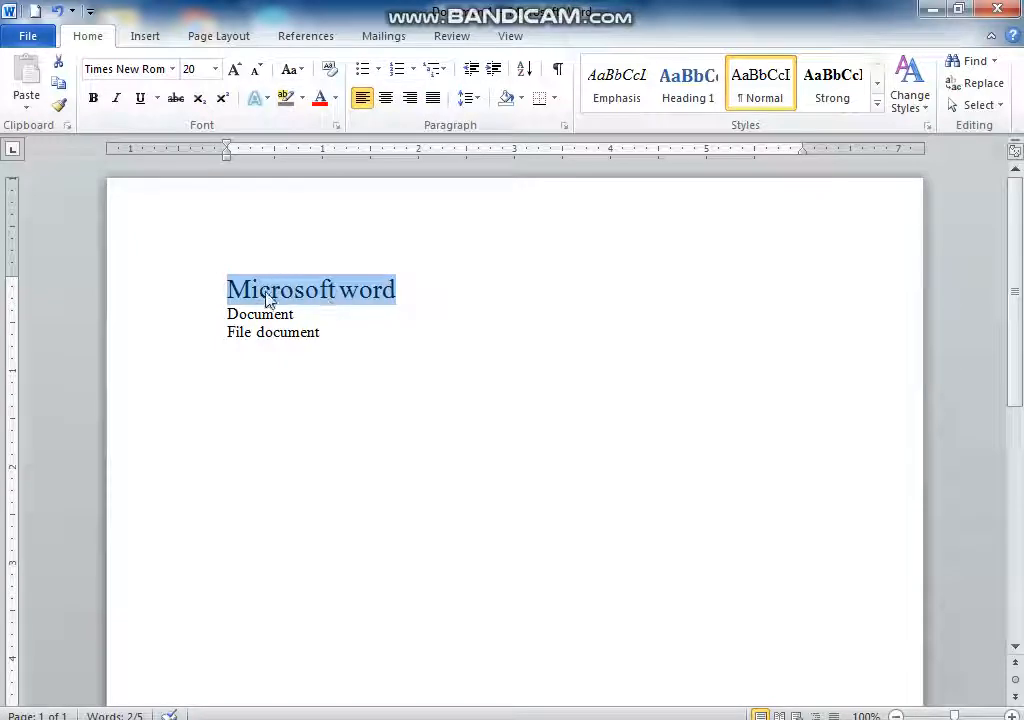
left_click(301, 74)
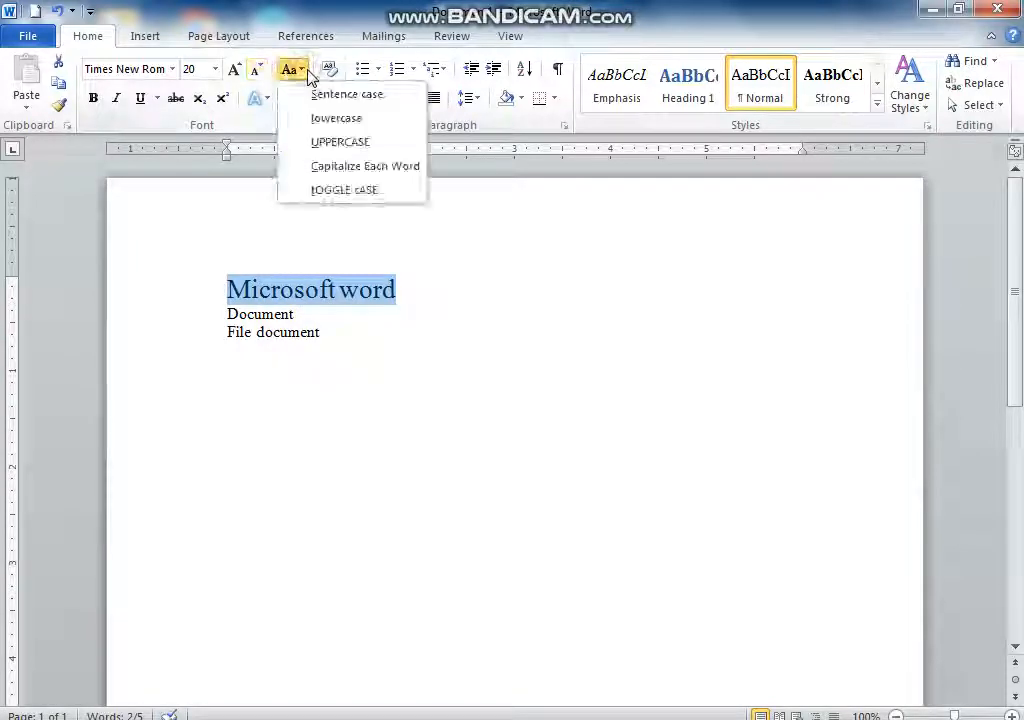
left_click(326, 121)
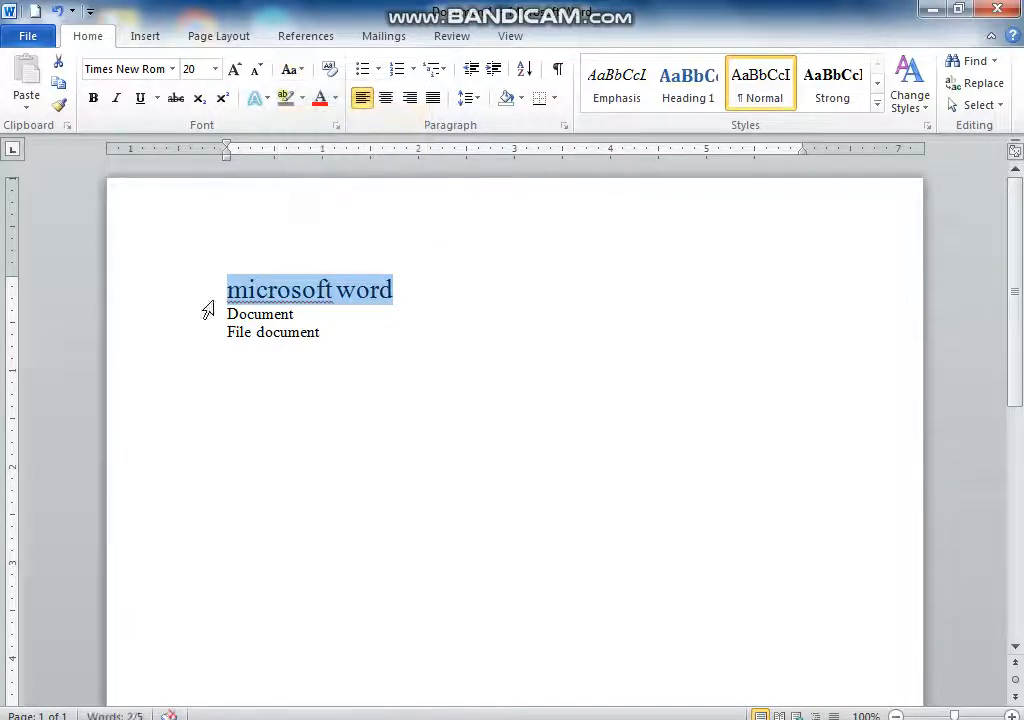
- Change the selected first line to UPPERCASE, followed by Capitalize Each Word
left_click(300, 76)
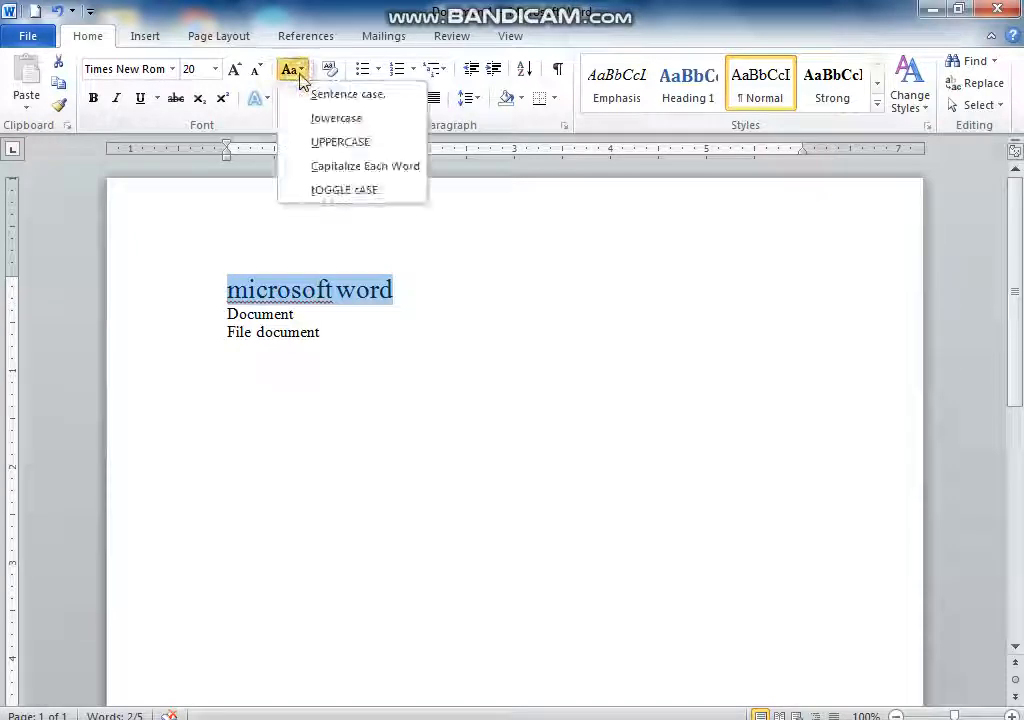
left_click(336, 143)
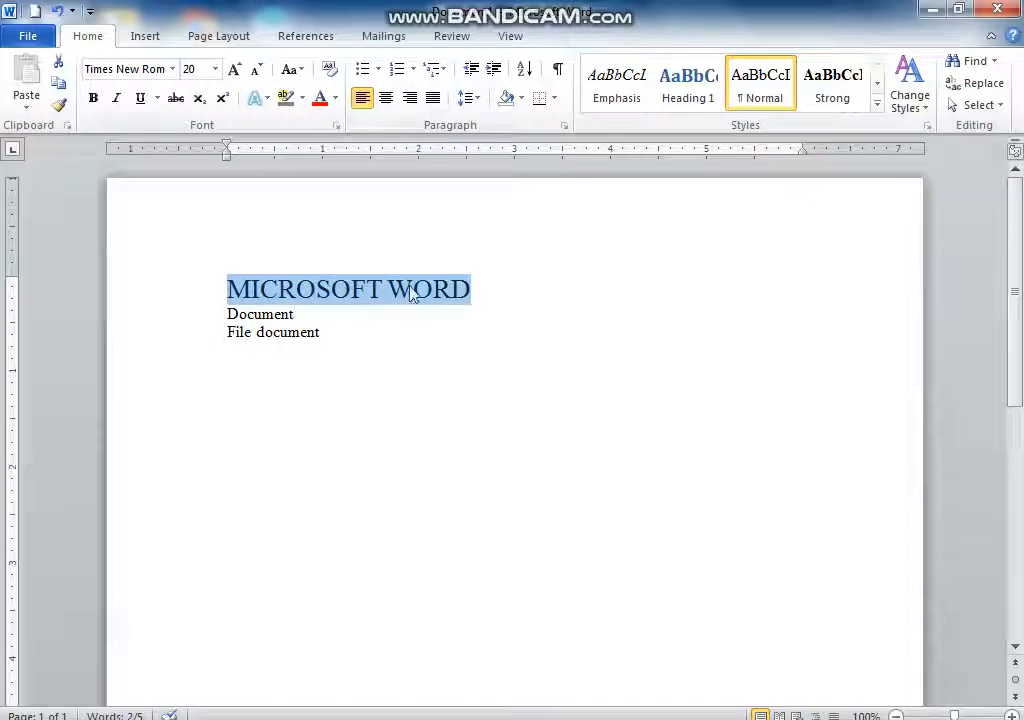
left_click(291, 70)
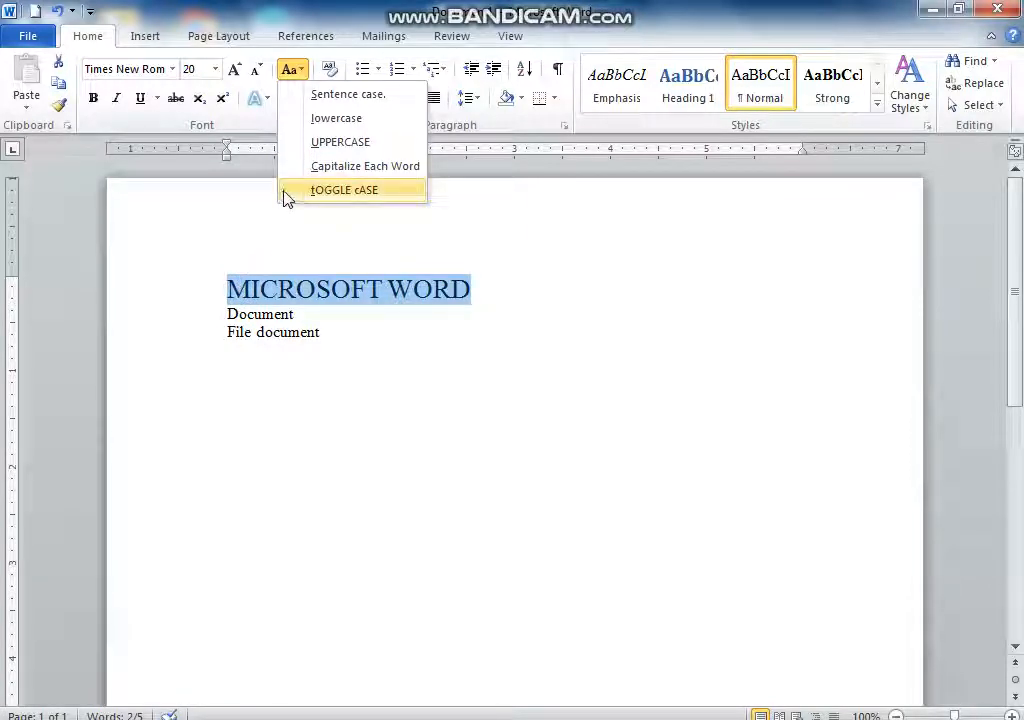
left_click(364, 170)
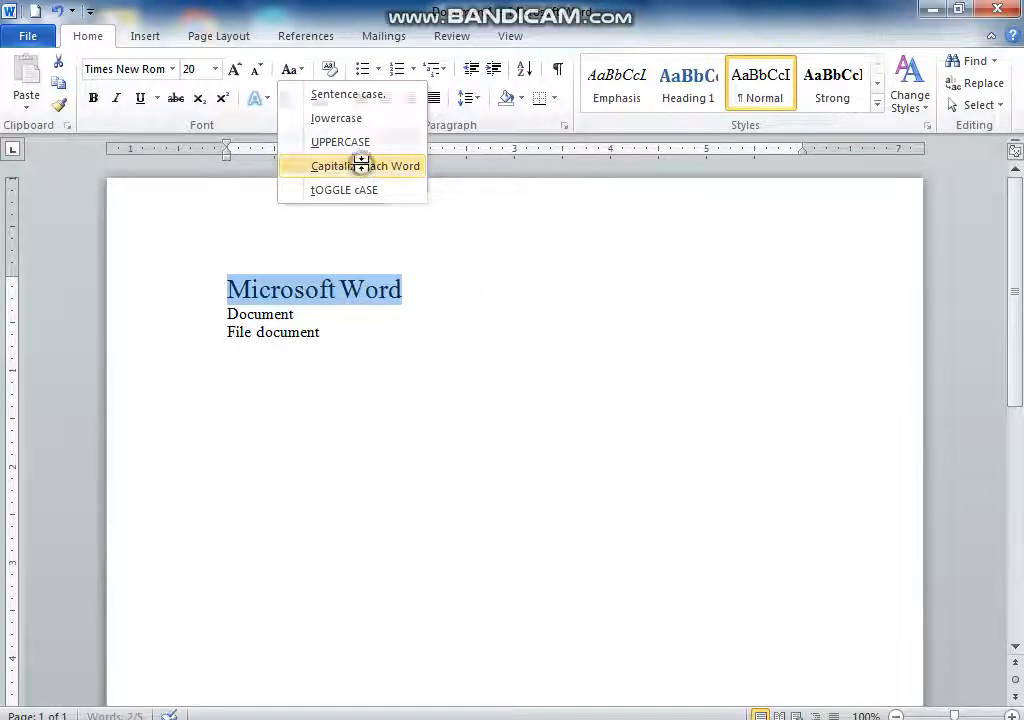
- Apply tOGGLE cASE to the selected first line, set it back to Sentence case, and deselect it
left_click(303, 76)
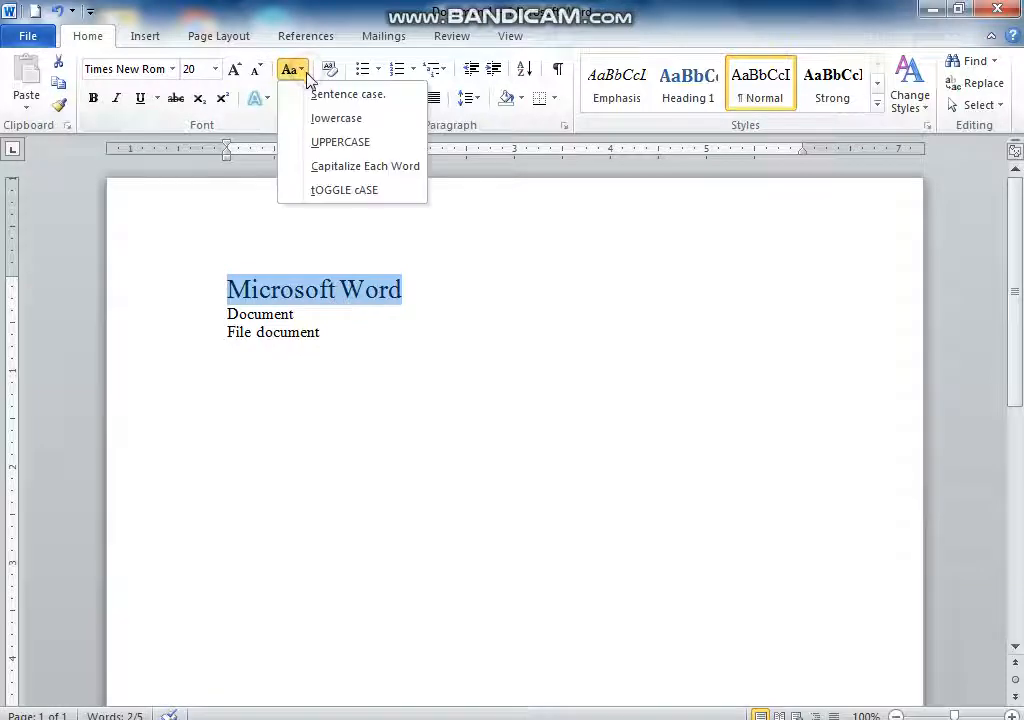
left_click(340, 191)
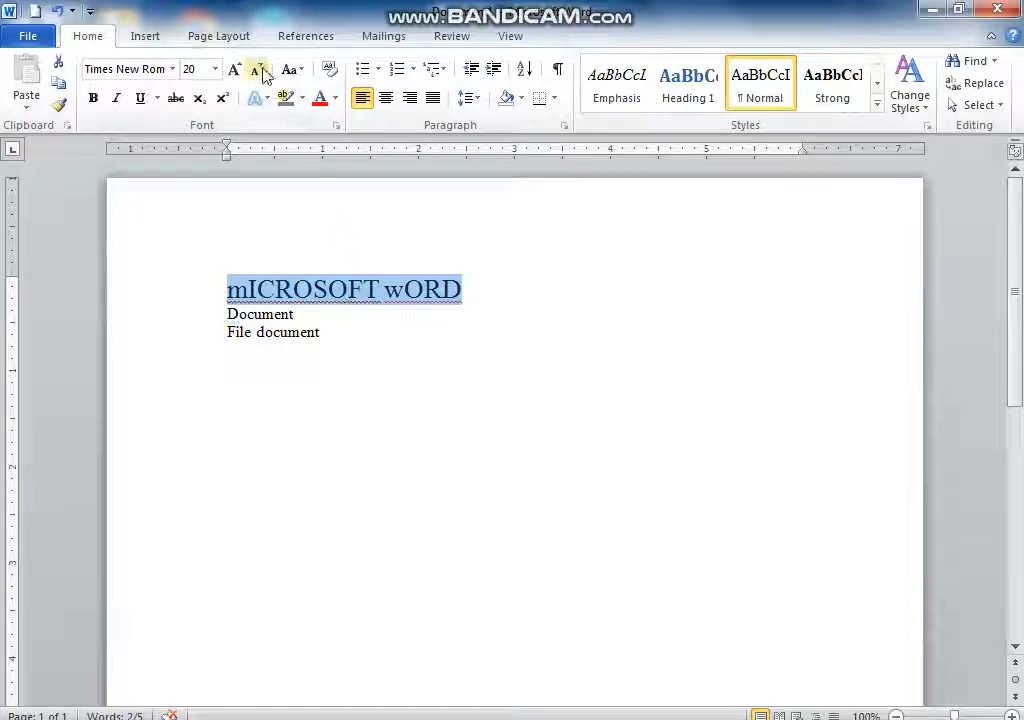
left_click(300, 72)
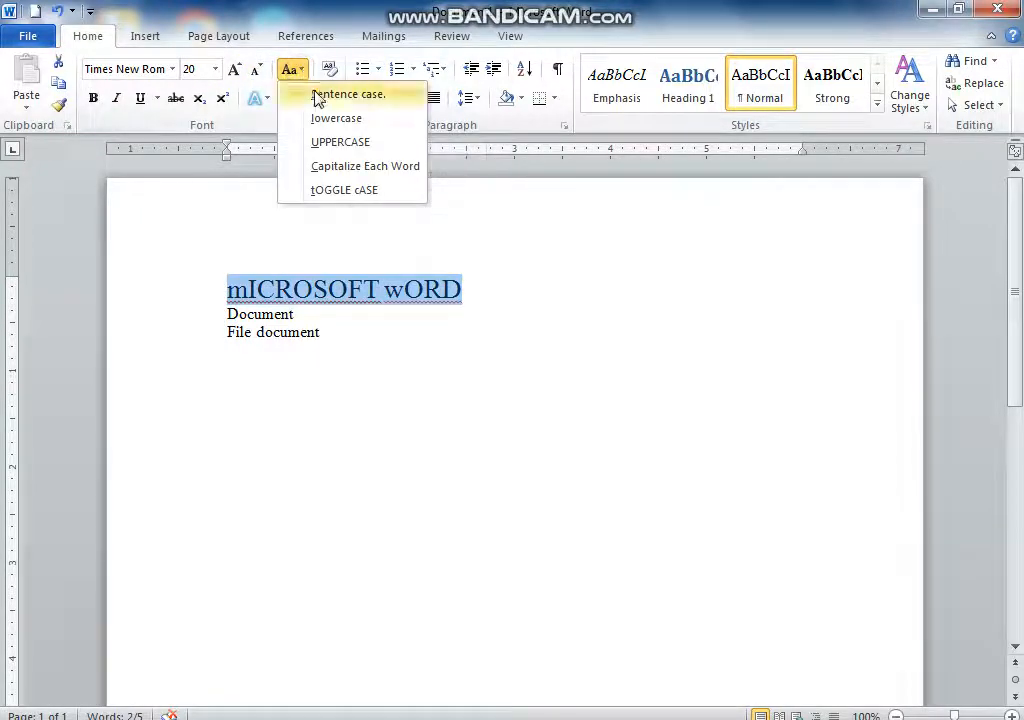
left_click(322, 100)
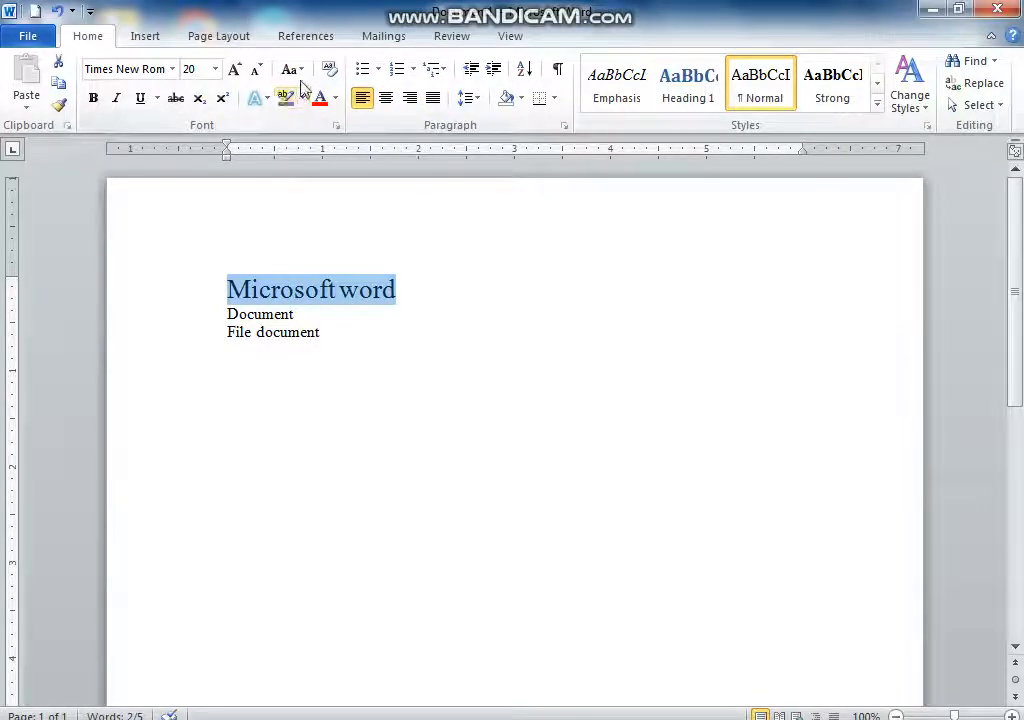
left_click(462, 350)
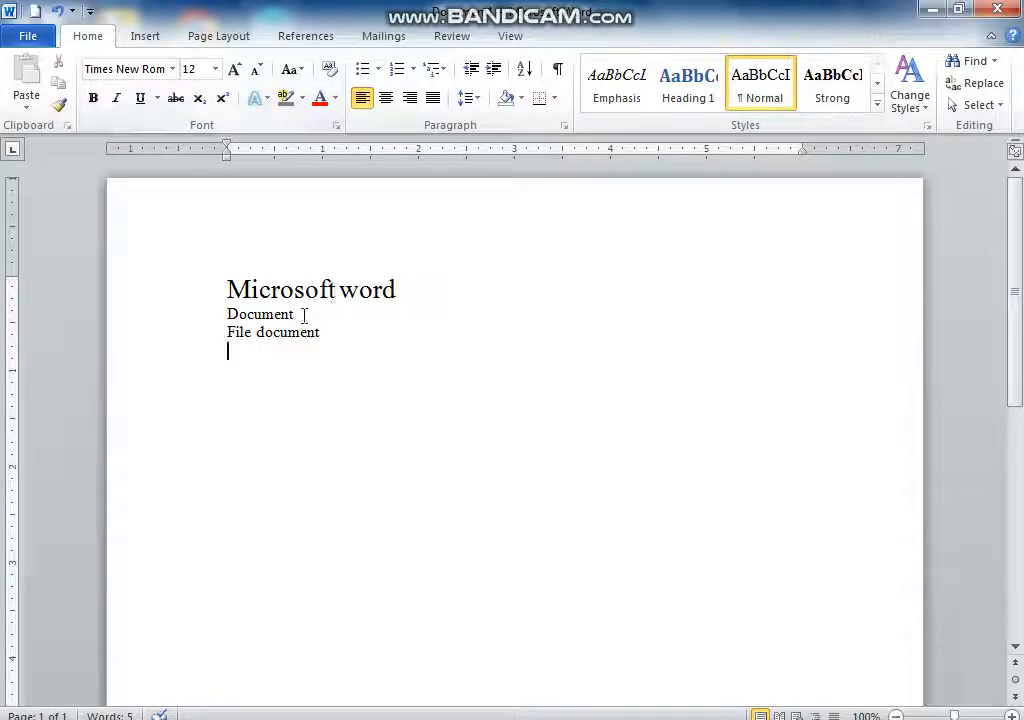
- Highlight the word "Document" on the second line in yellow and deselect it
left_click_drag(303, 314, 222, 313)
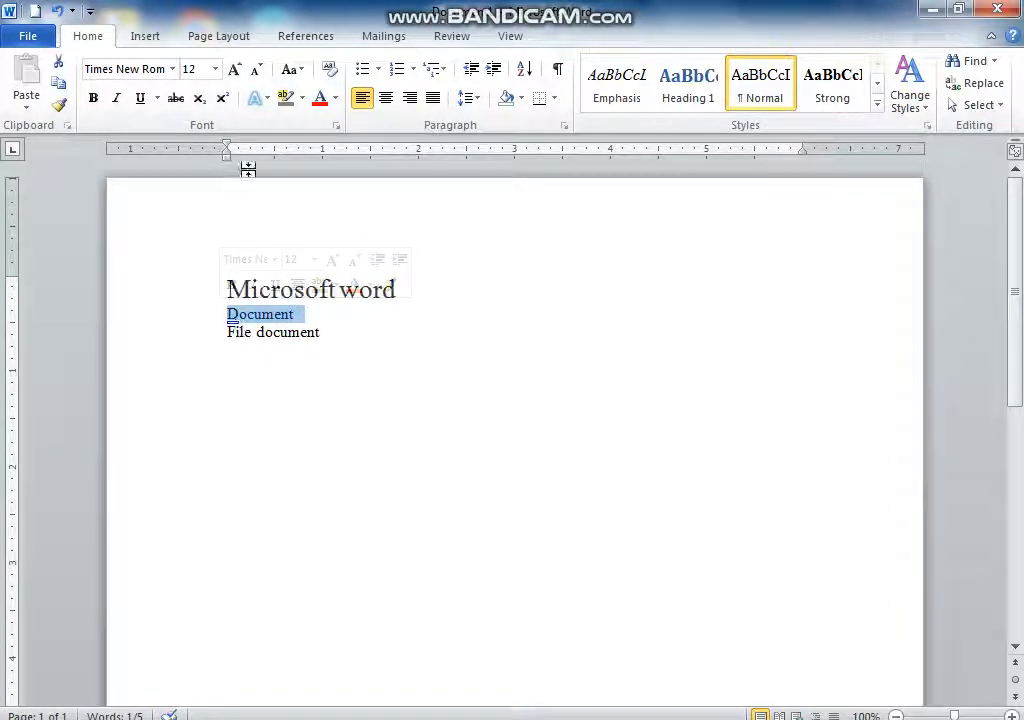
left_click(302, 100)
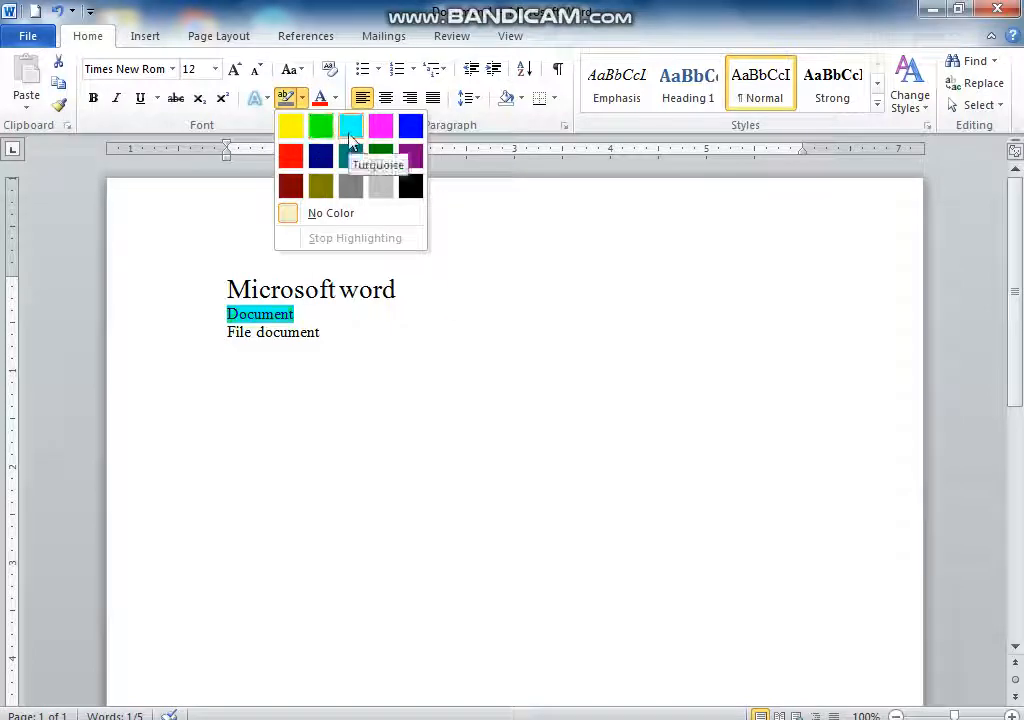
left_click(293, 133)
left_click(256, 343)
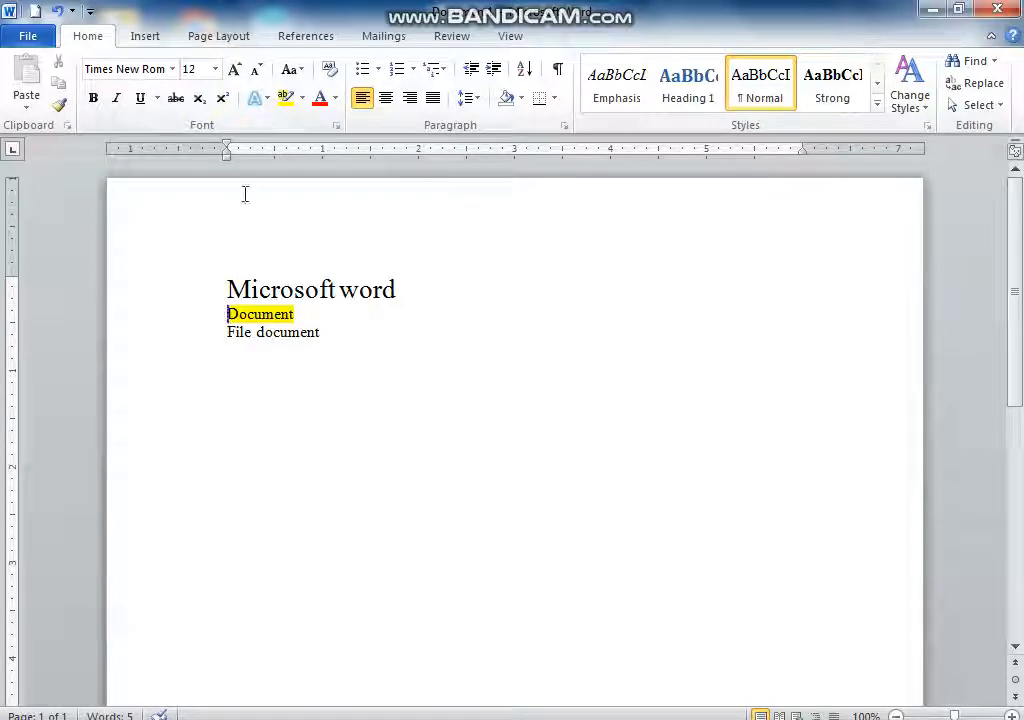
- Undo the highlight, the letter case changes and another font size increase, returning "Microsoft word" to 18 pt, and deselect it
left_click(57, 11)
left_click(57, 11)
left_click(57, 11)
left_click(57, 11)
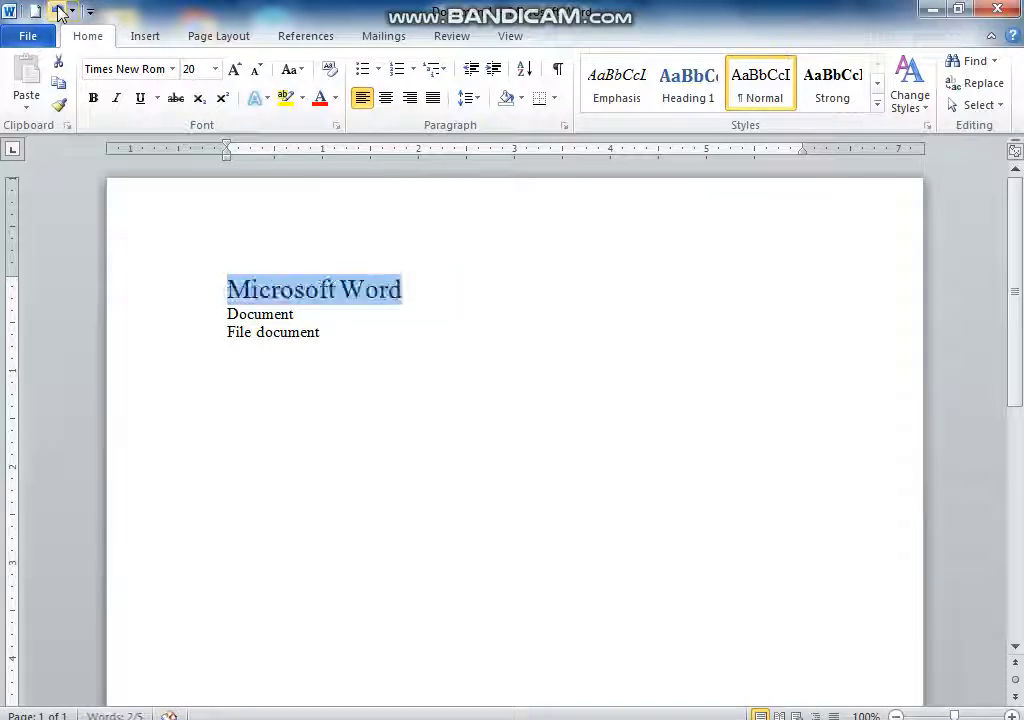
left_click(57, 11)
left_click(57, 11)
left_click(57, 11)
left_click(57, 11)
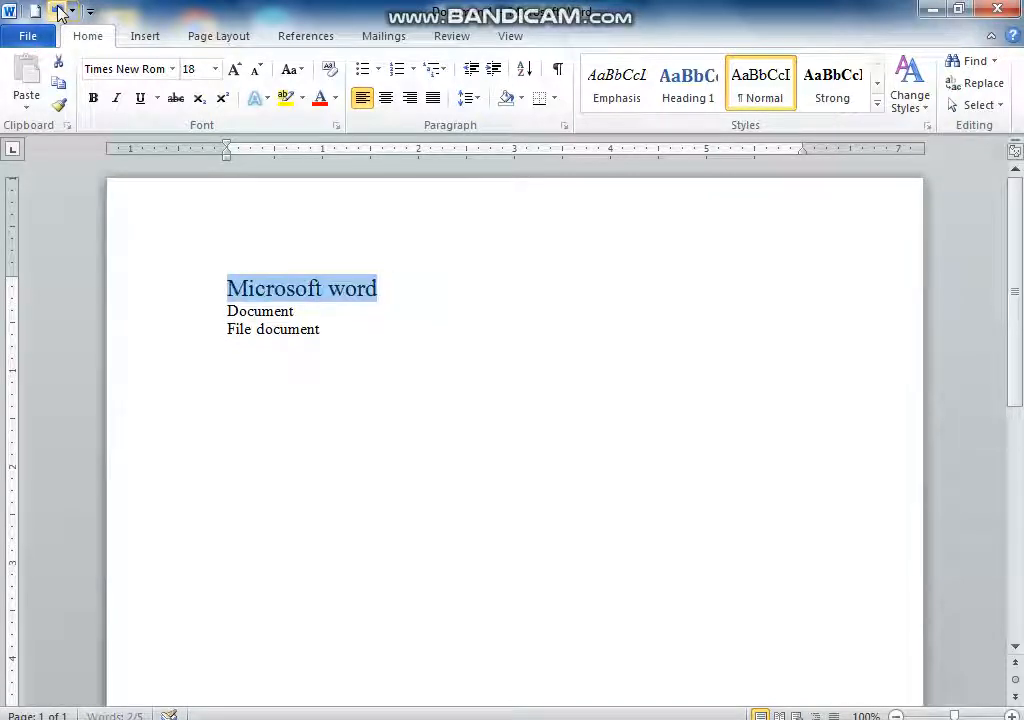
left_click(385, 337)
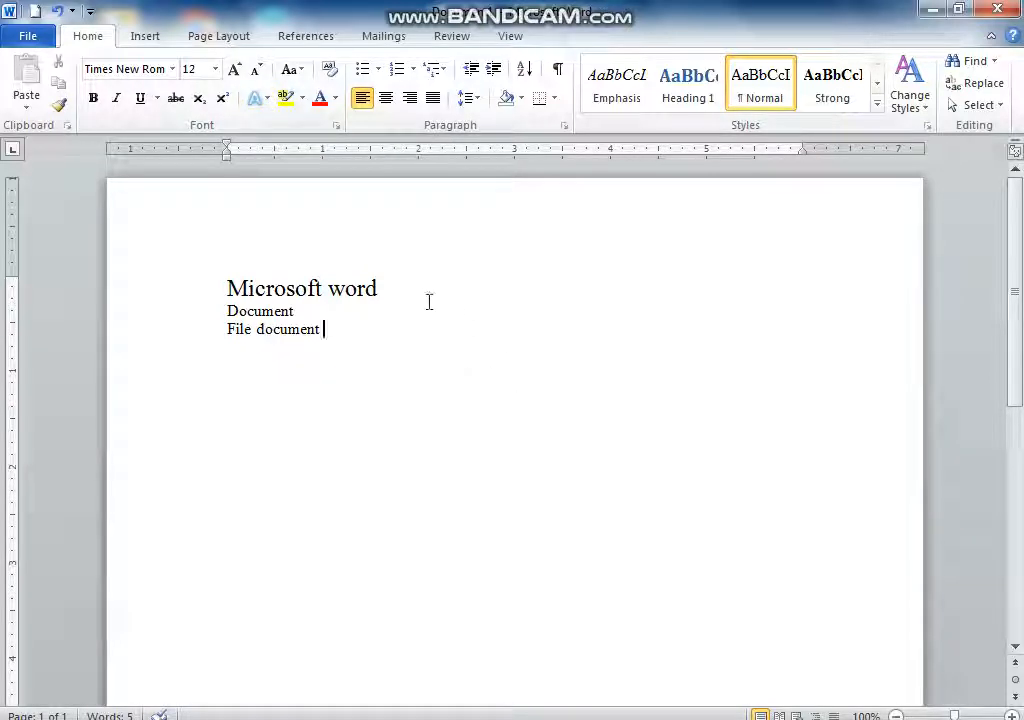
- Apply the solid orange text effect from the fourth row of presets to the "Microsoft word" line and deselect it
left_click_drag(407, 288, 55, 295)
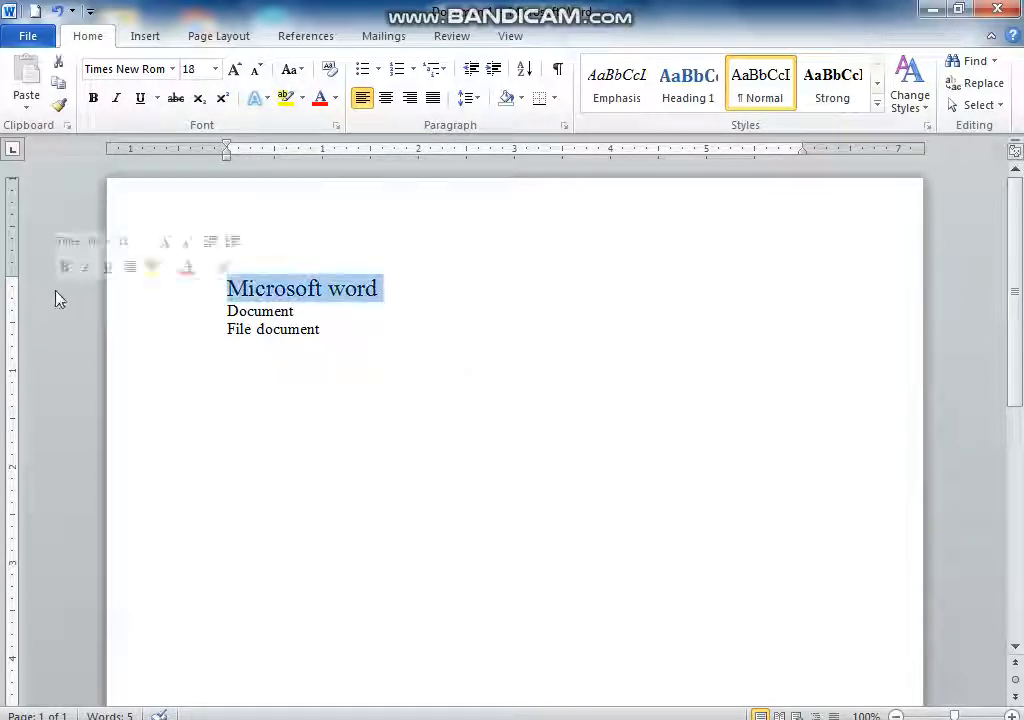
left_click(266, 97)
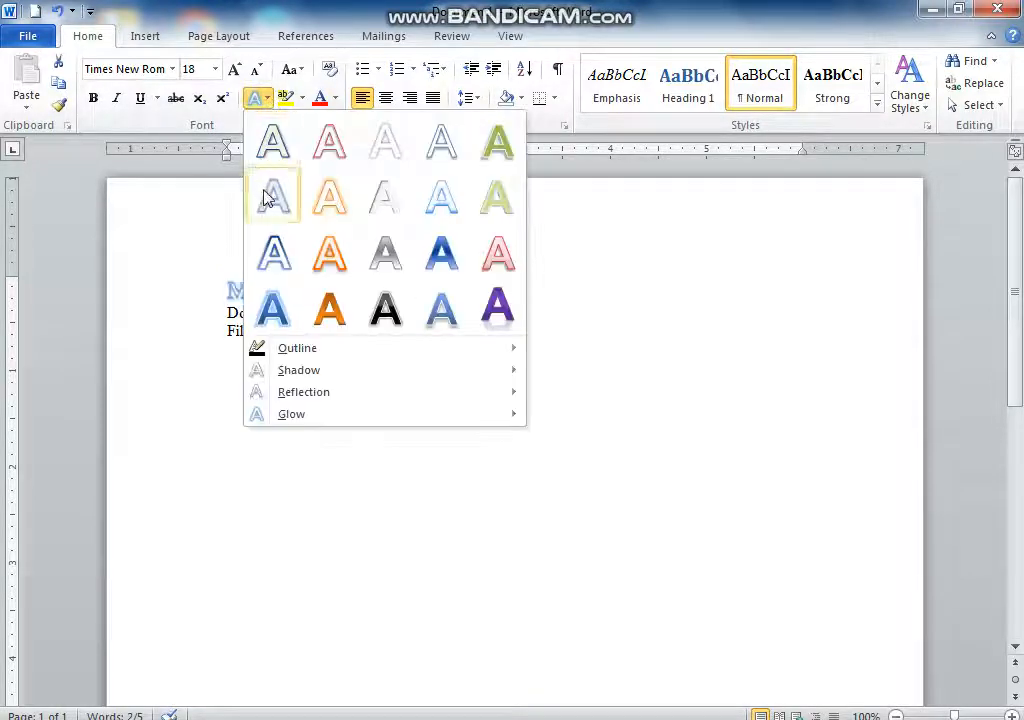
left_click(338, 320)
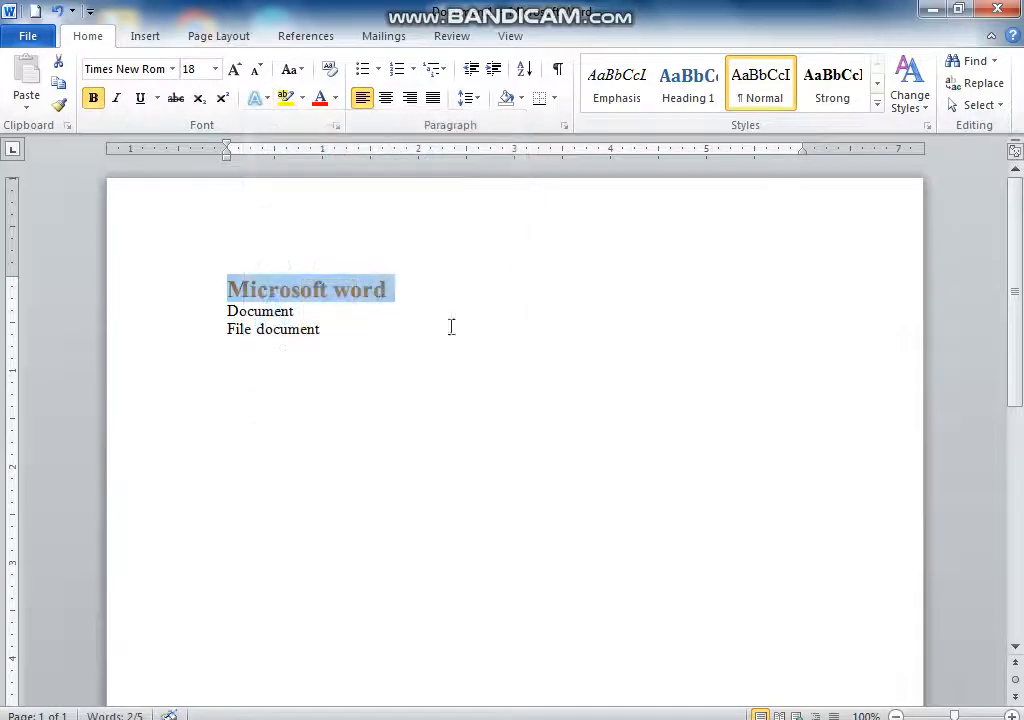
left_click(462, 327)
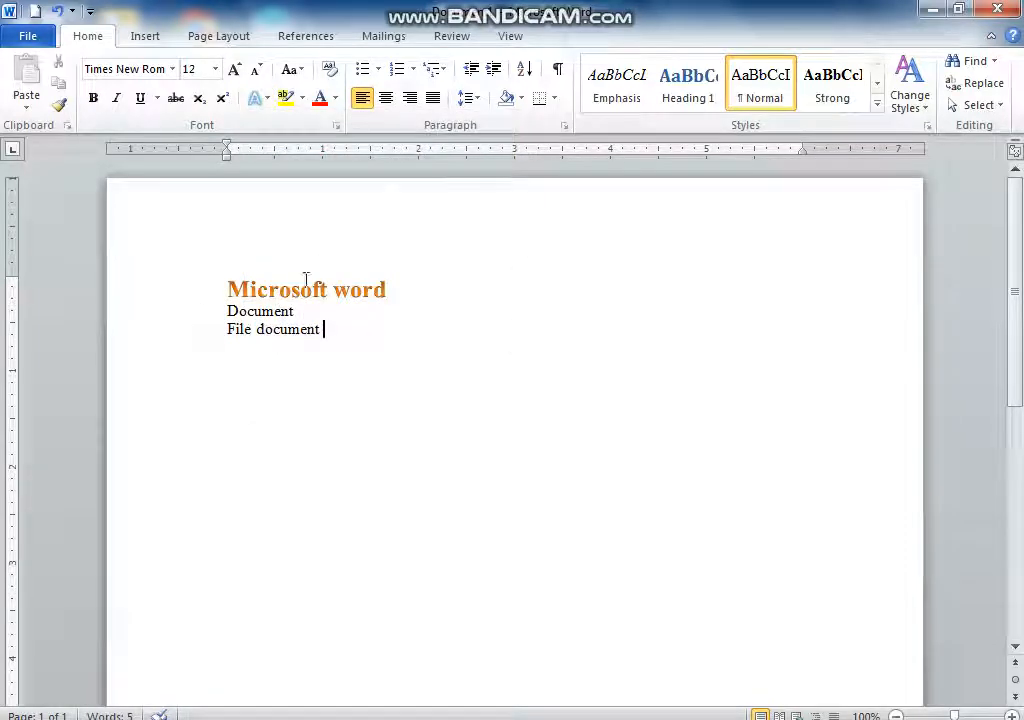
- Add the first Perspective shadow effect to the "Microsoft word" line and deselect it
left_click_drag(218, 283, 432, 290)
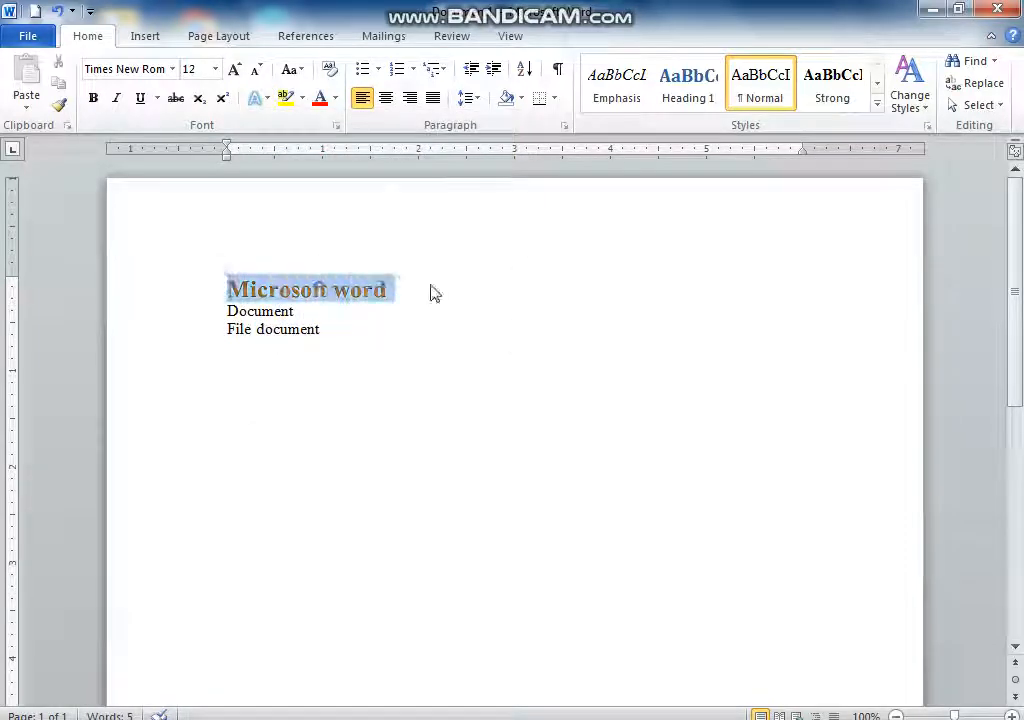
left_click(266, 98)
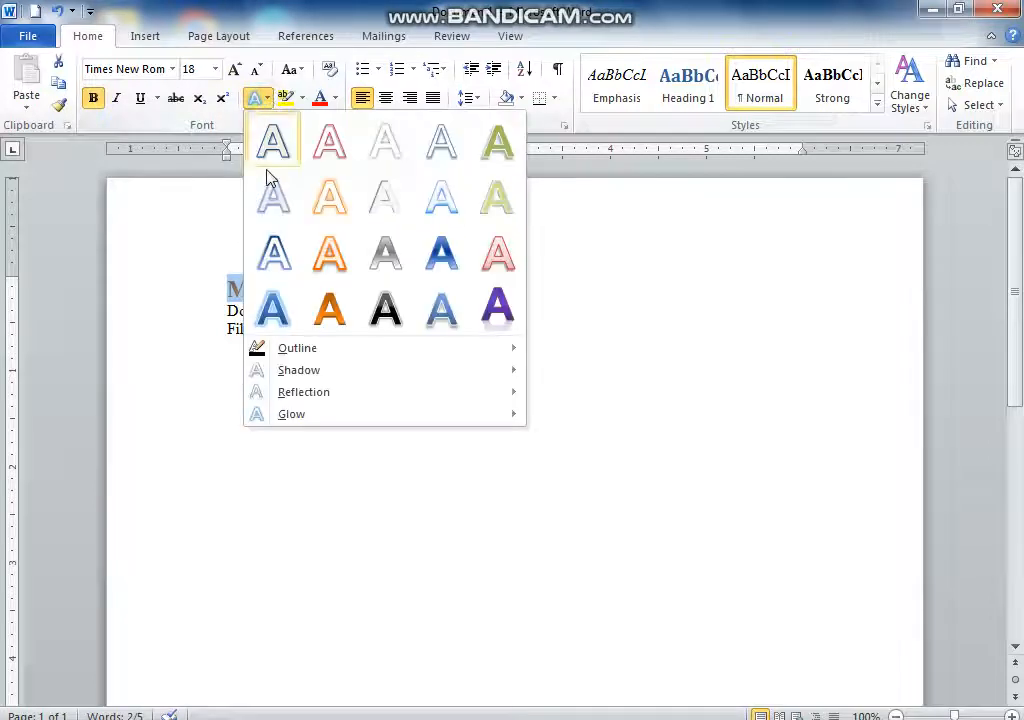
mouse_move(331, 370)
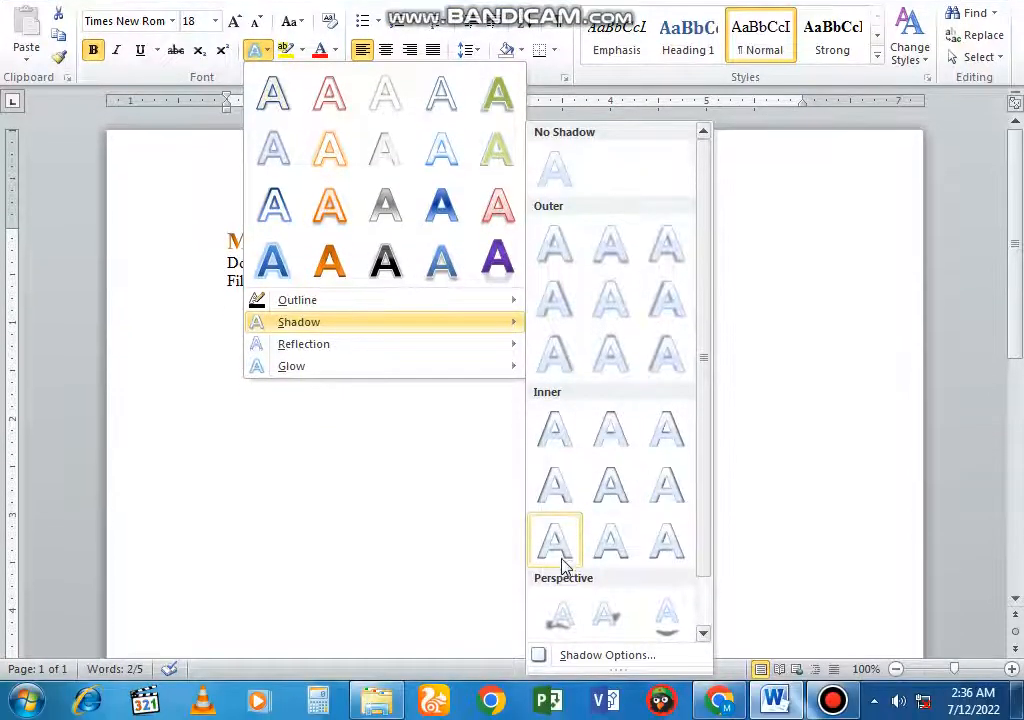
left_click(561, 624)
left_click(347, 366)
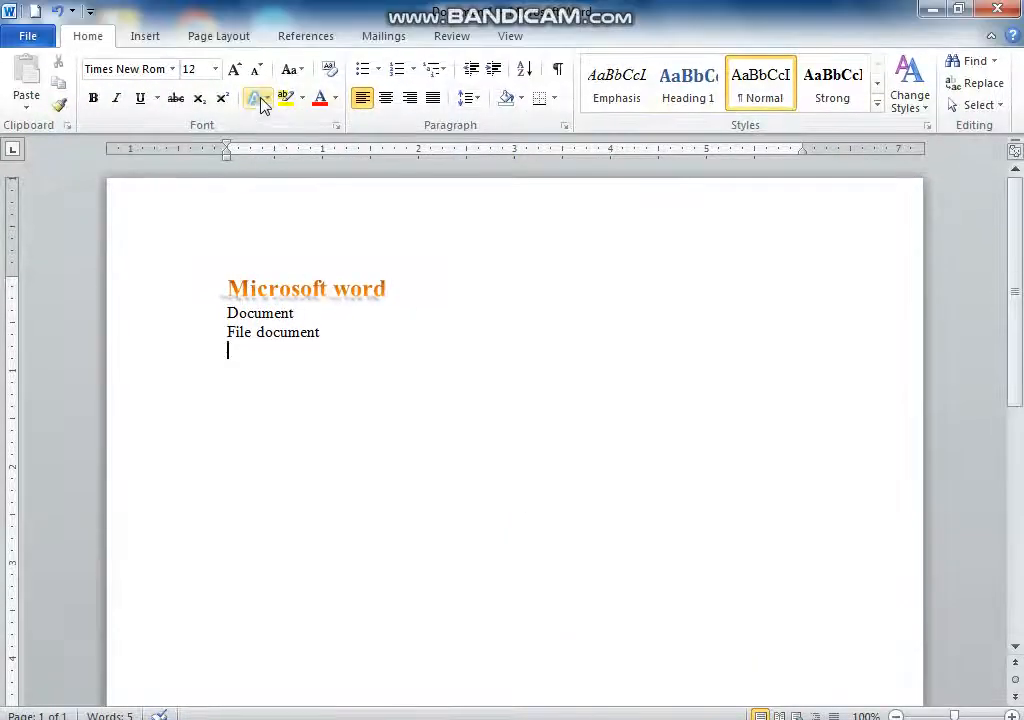
- Try the third Perspective shadow effect on the empty line below the text
left_click(257, 50)
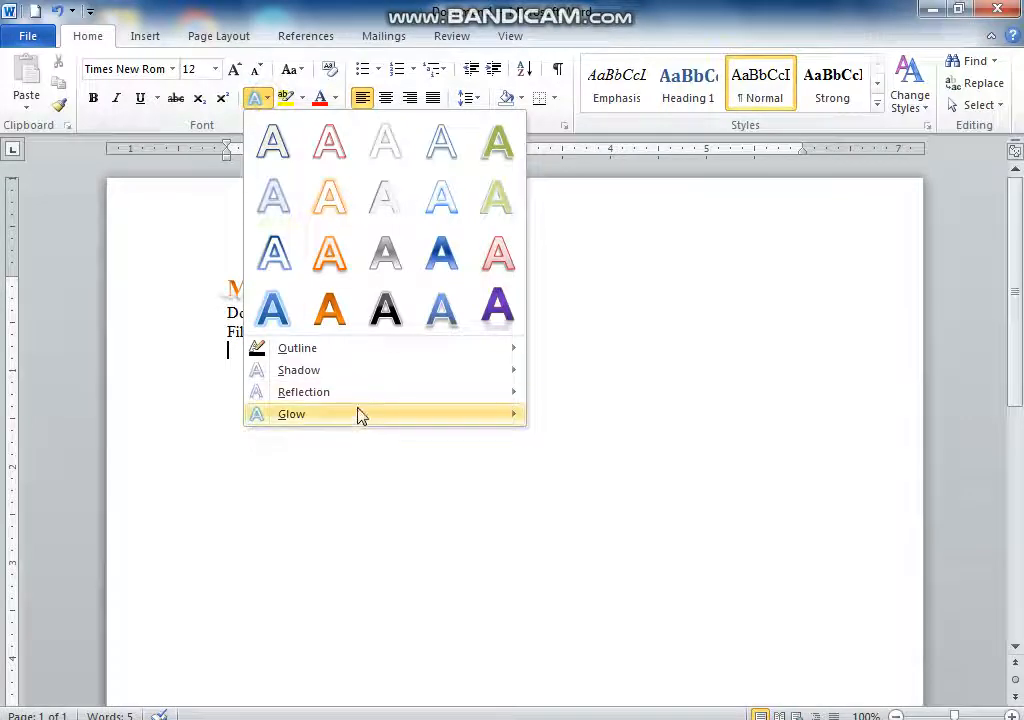
mouse_move(364, 372)
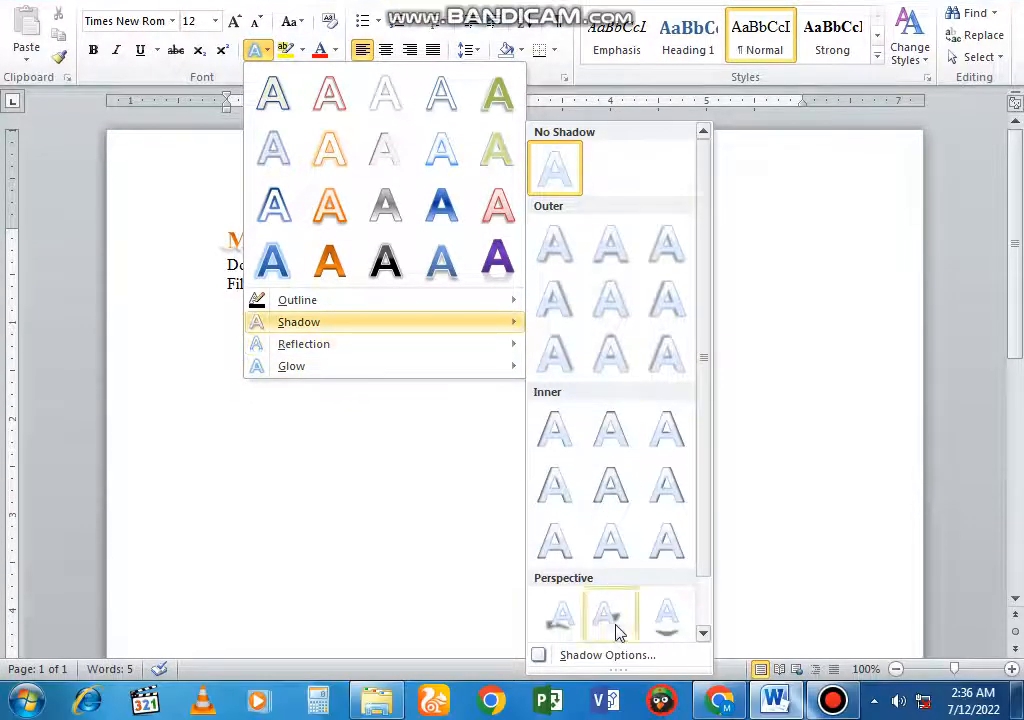
left_click(664, 626)
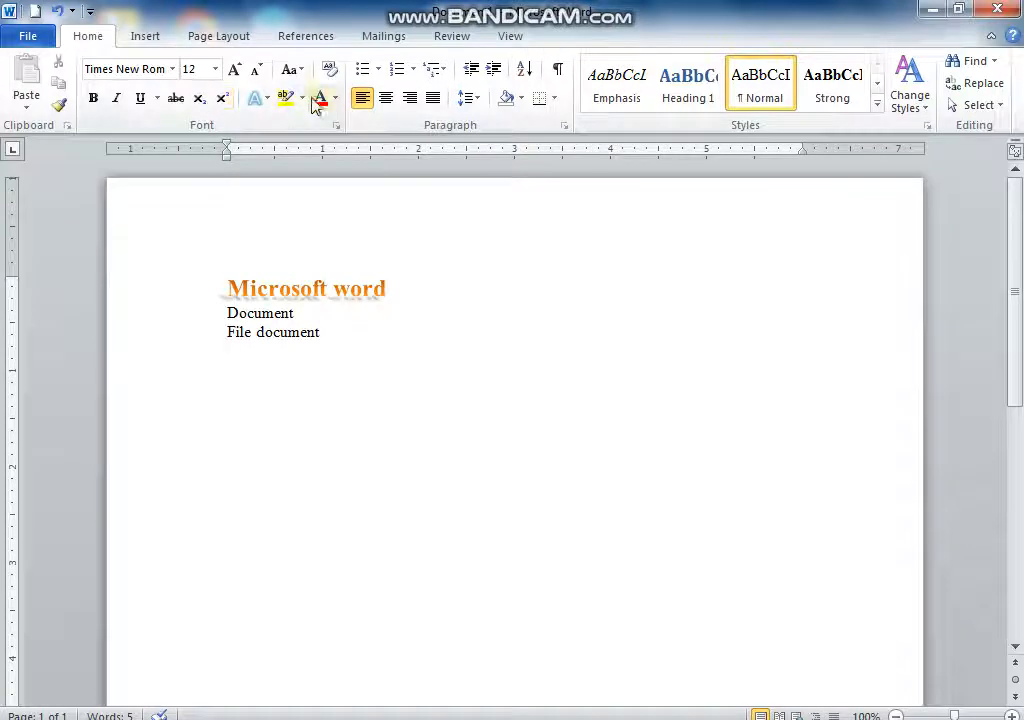
- Change the font color of the "Microsoft word" line to standard red and deselect it
left_click_drag(400, 288, 201, 277)
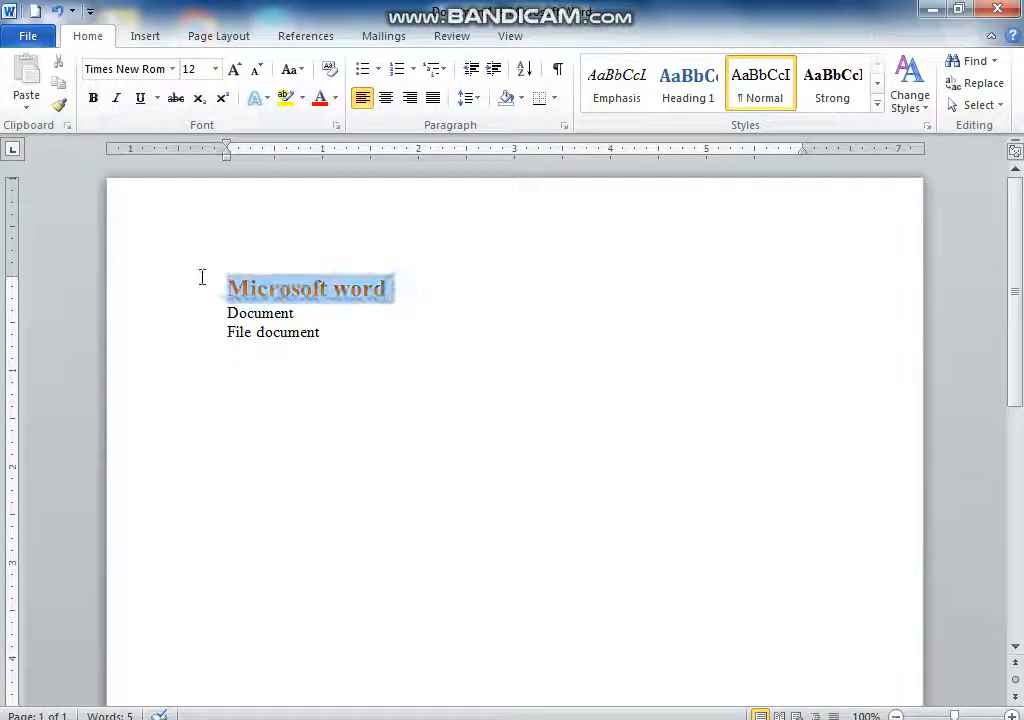
left_click(337, 103)
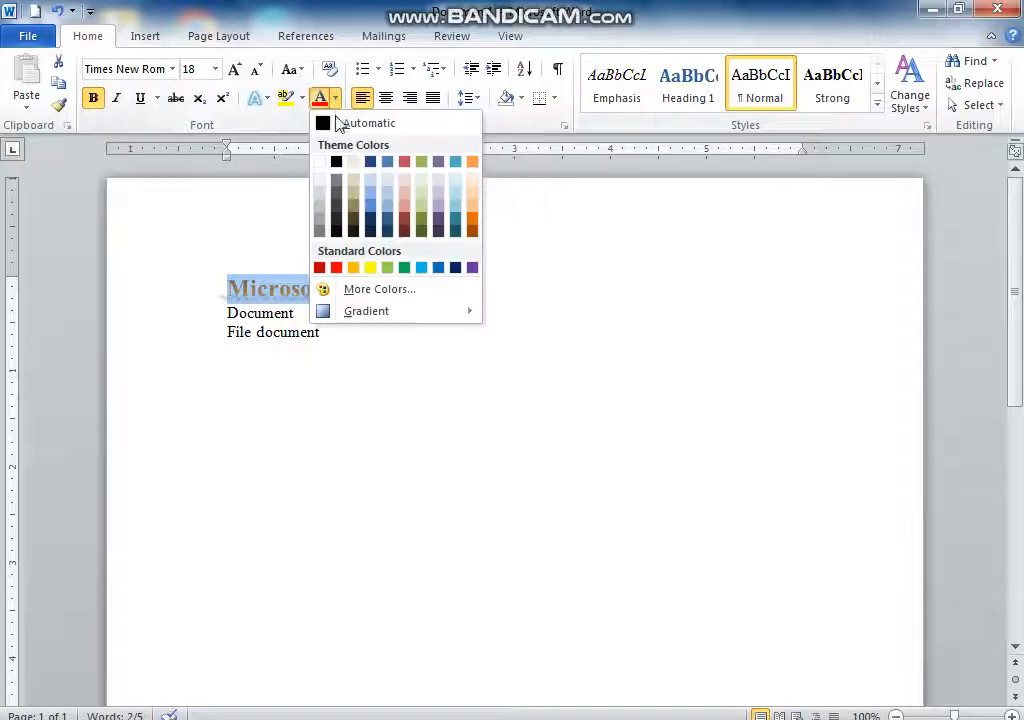
left_click(336, 268)
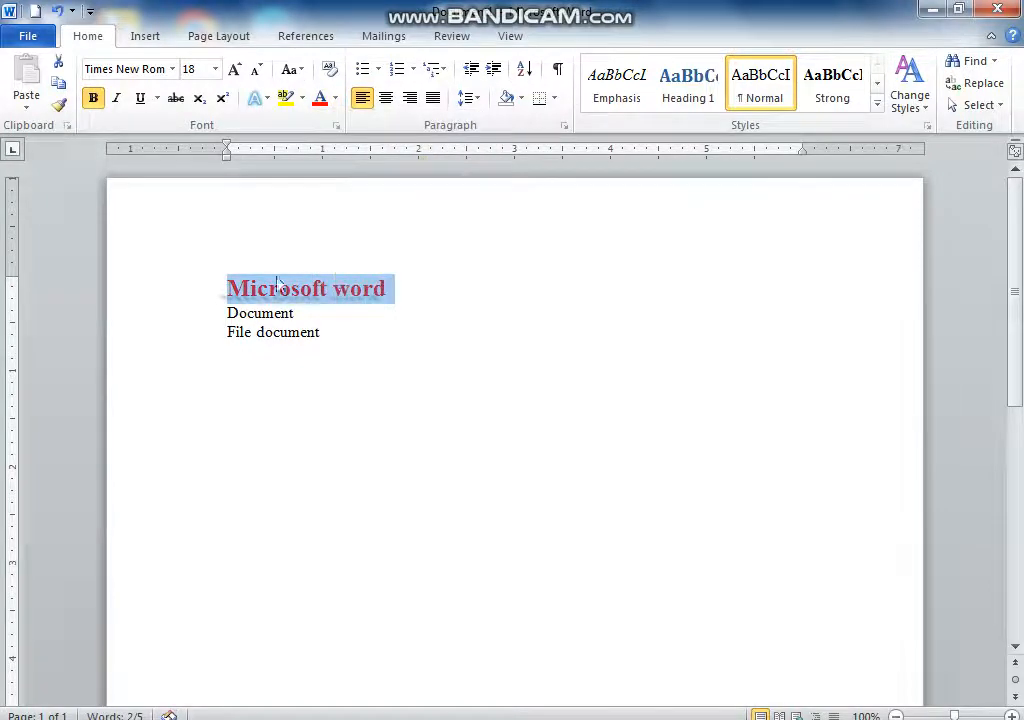
left_click(461, 313)
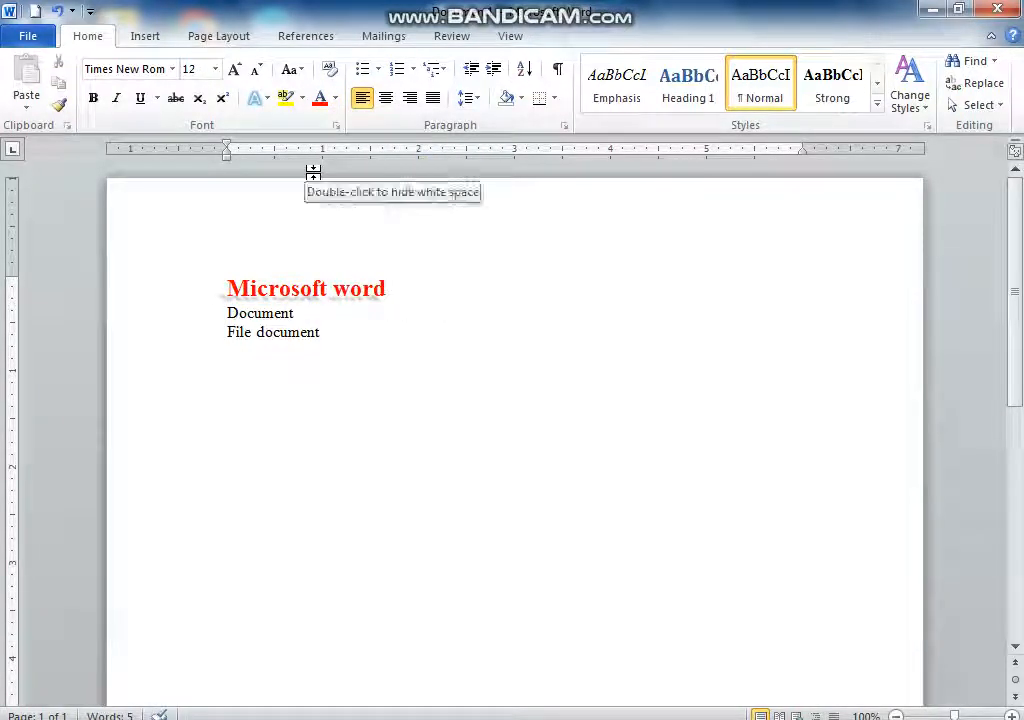